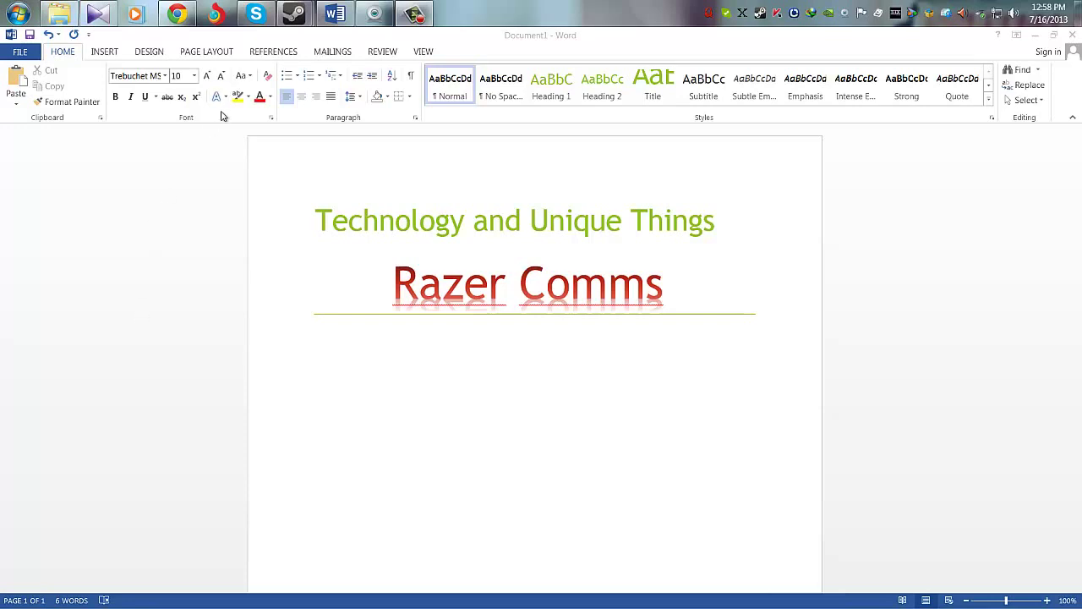
# Step: Switch to Chrome and read the Razer Comms introduction and description on the product page
pyautogui.moveTo(173, 17)
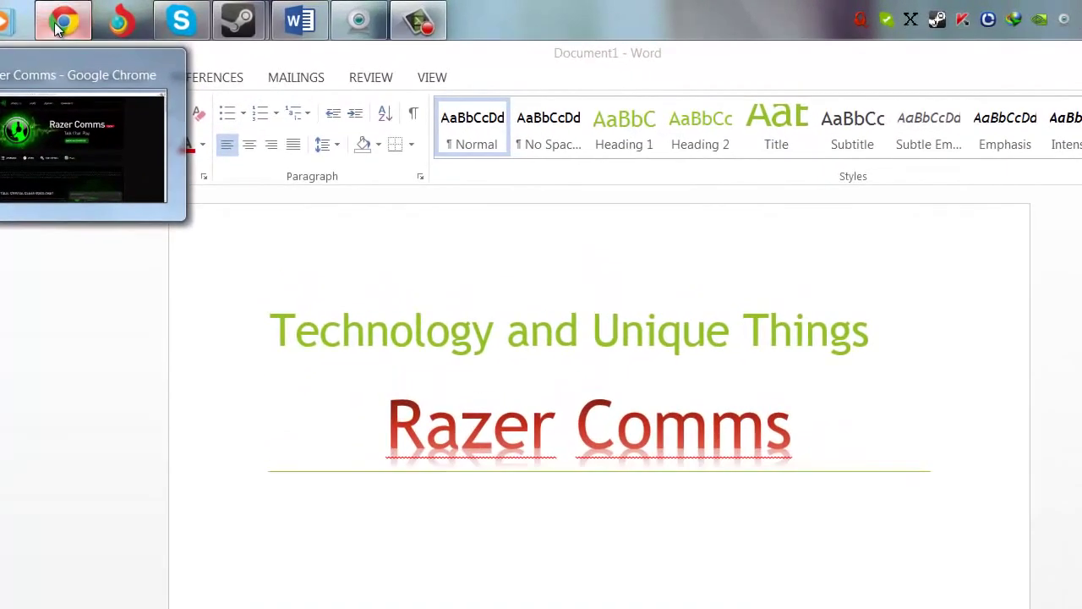
pyautogui.click(57, 28)
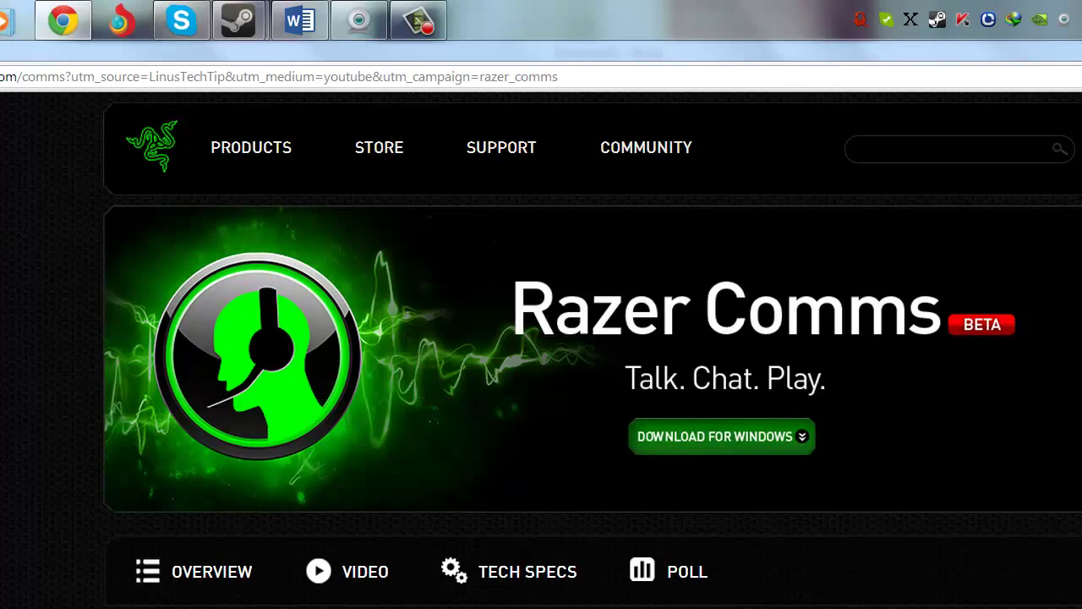
pyautogui.scroll(-1, 22, 127)
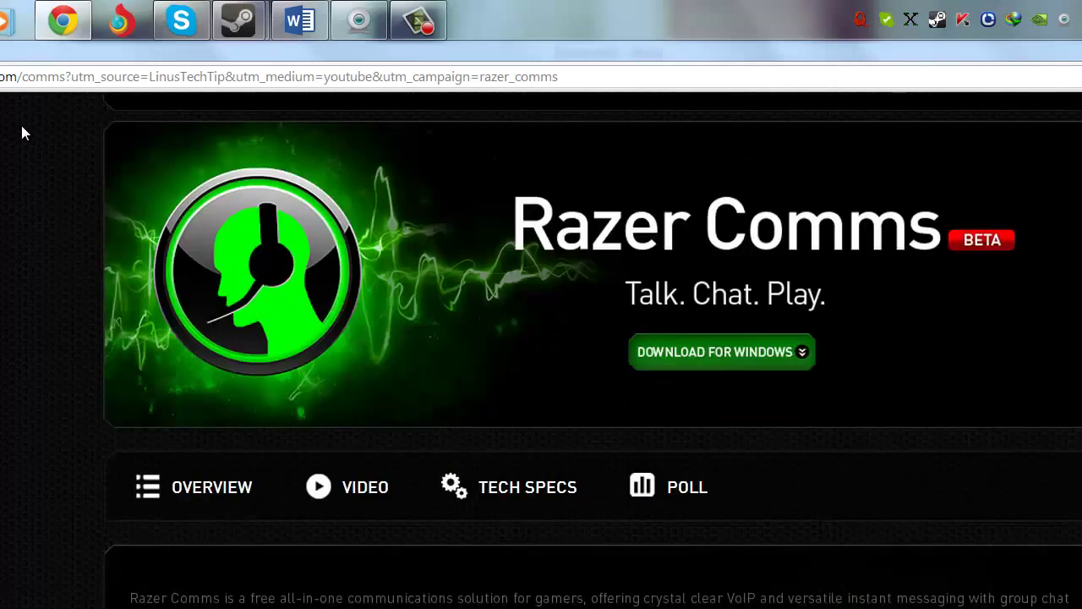
pyautogui.scroll(1, 22, 134)
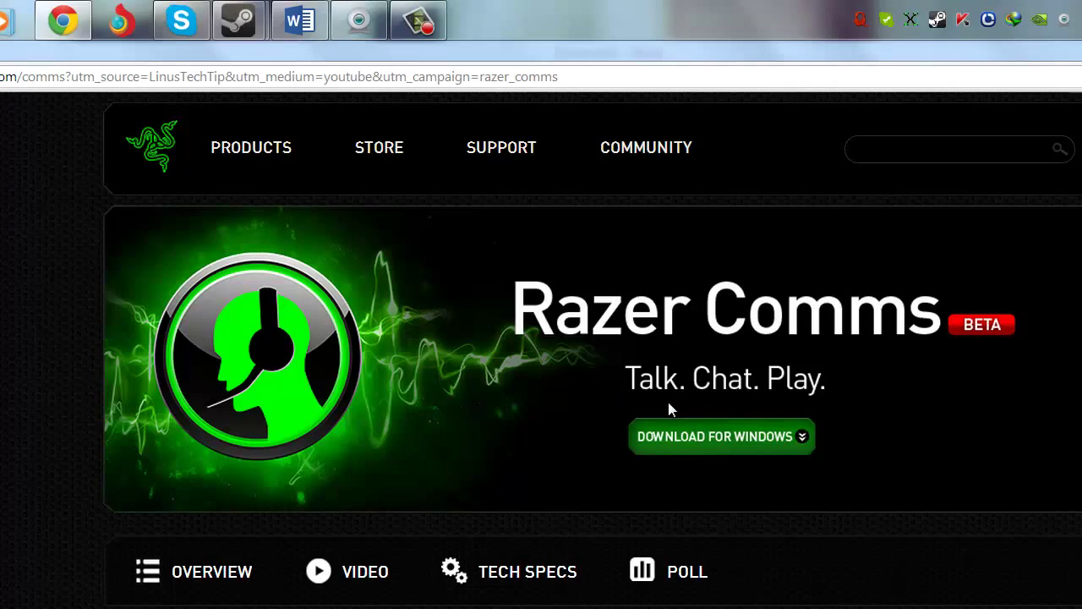
pyautogui.scroll(-2, 916, 488)
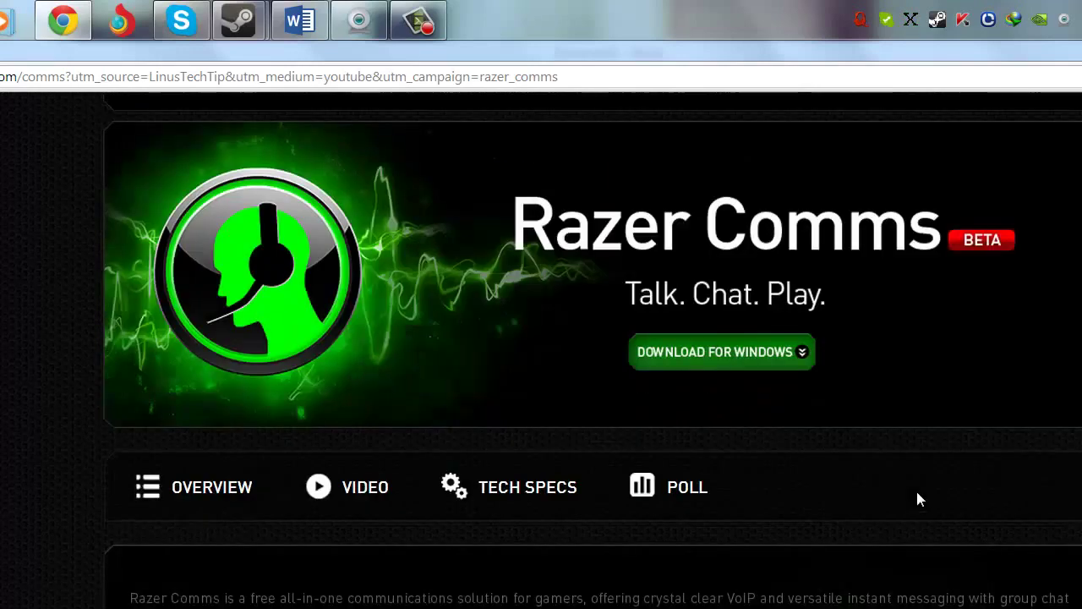
pyautogui.scroll(1, 915, 488)
pyautogui.scroll(-1, 611, 546)
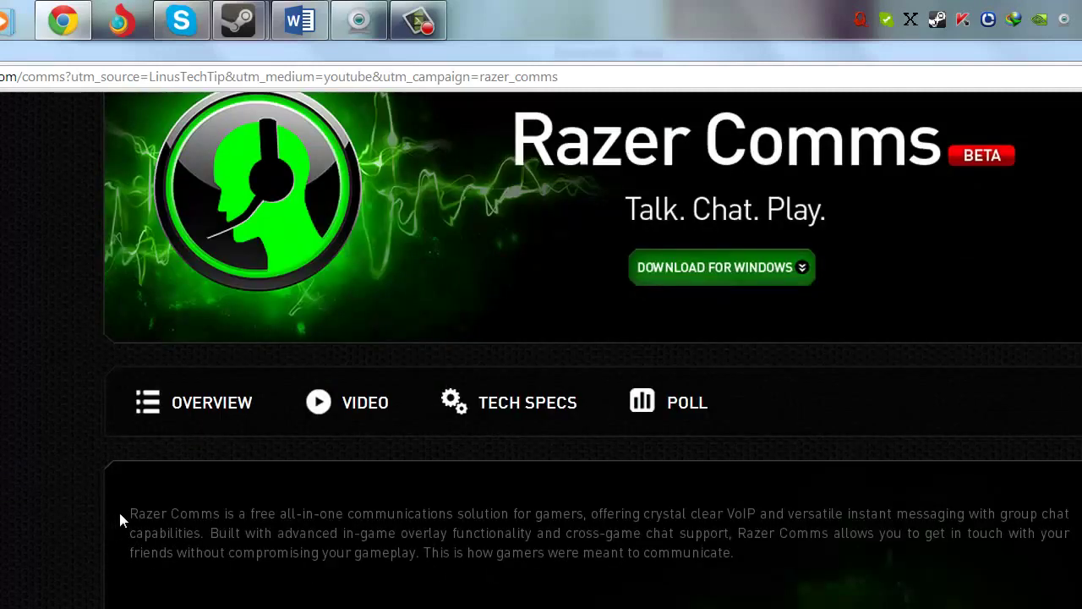
pyautogui.moveTo(129, 516); pyautogui.dragTo(785, 549)
pyautogui.click(334, 588)
pyautogui.scroll(-2, 334, 586)
pyautogui.scroll(2, 333, 589)
pyautogui.scroll(-1, 330, 590)
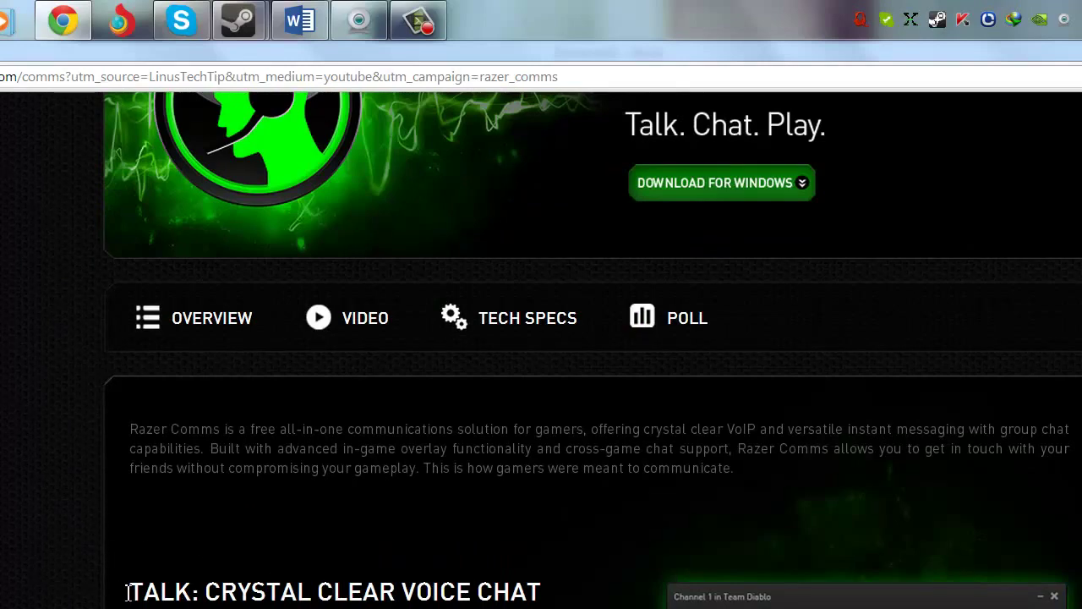
# Step: Read the "Talk: Crystal Clear Voice Chat" and "Chat: All-in-One" sections of the Razer Comms page
pyautogui.moveTo(125, 589); pyautogui.dragTo(245, 579)
pyautogui.click(251, 568)
pyautogui.scroll(-2, 251, 572)
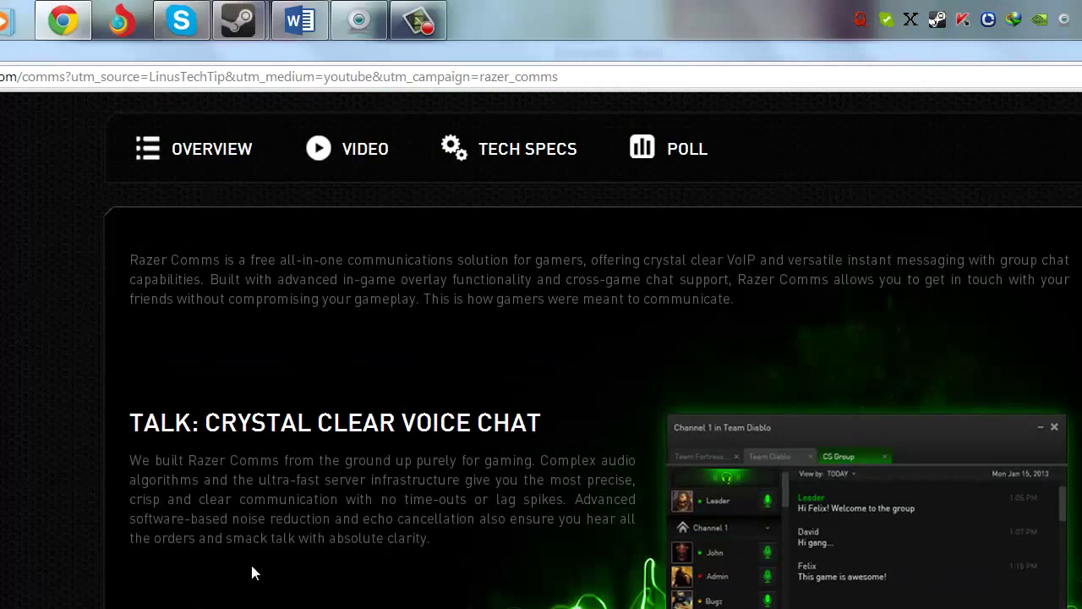
pyautogui.scroll(-2, 251, 573)
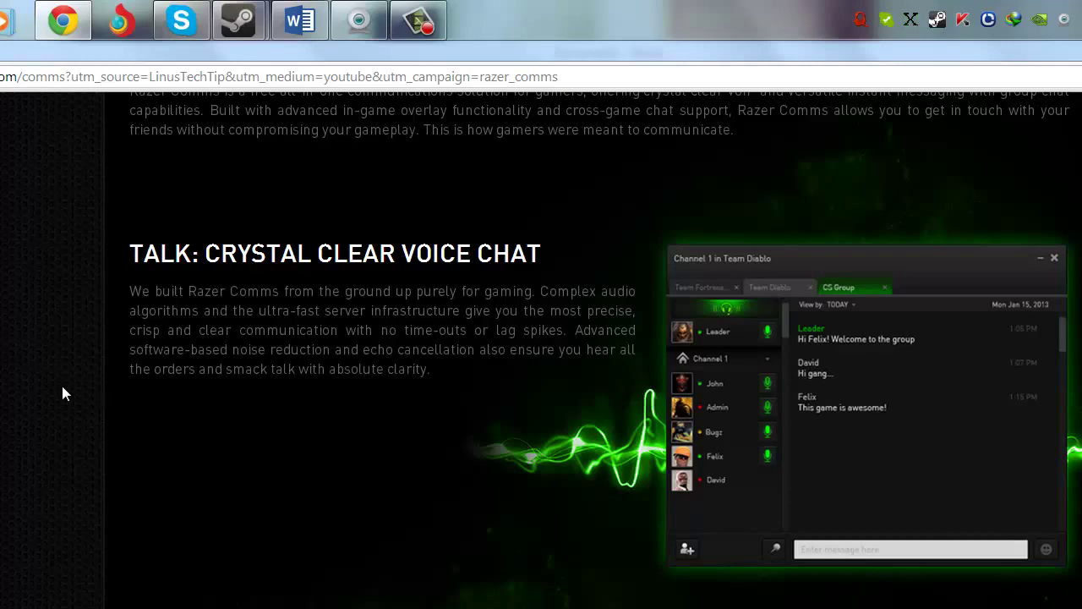
pyautogui.scroll(-2, 63, 394)
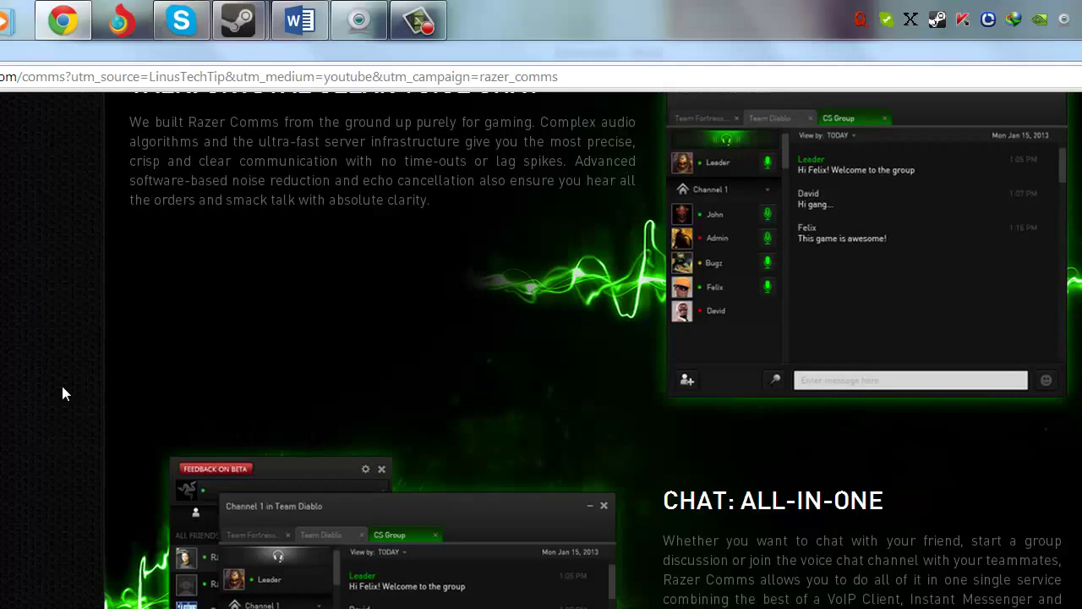
pyautogui.scroll(-2, 62, 394)
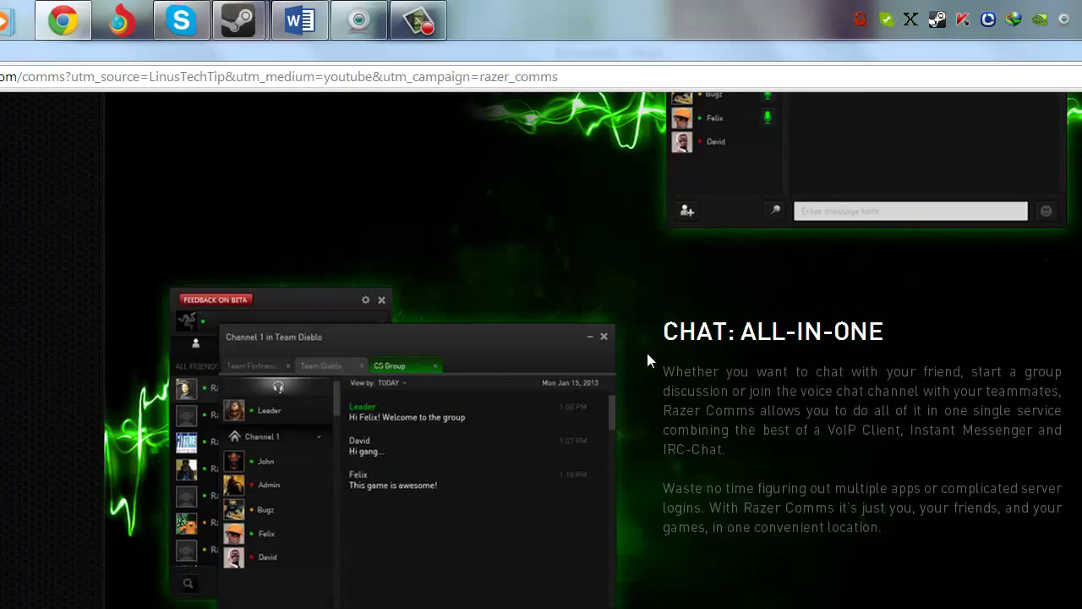
pyautogui.moveTo(648, 359); pyautogui.dragTo(744, 338)
pyautogui.click(909, 351)
pyautogui.scroll(-3, 29, 253)
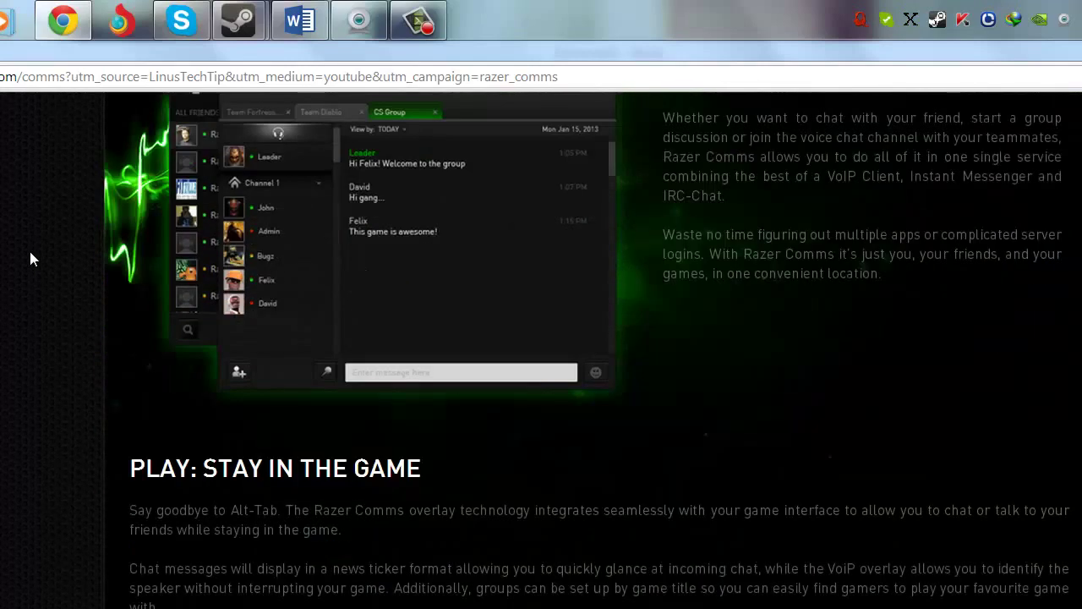
pyautogui.scroll(2, 142, 253)
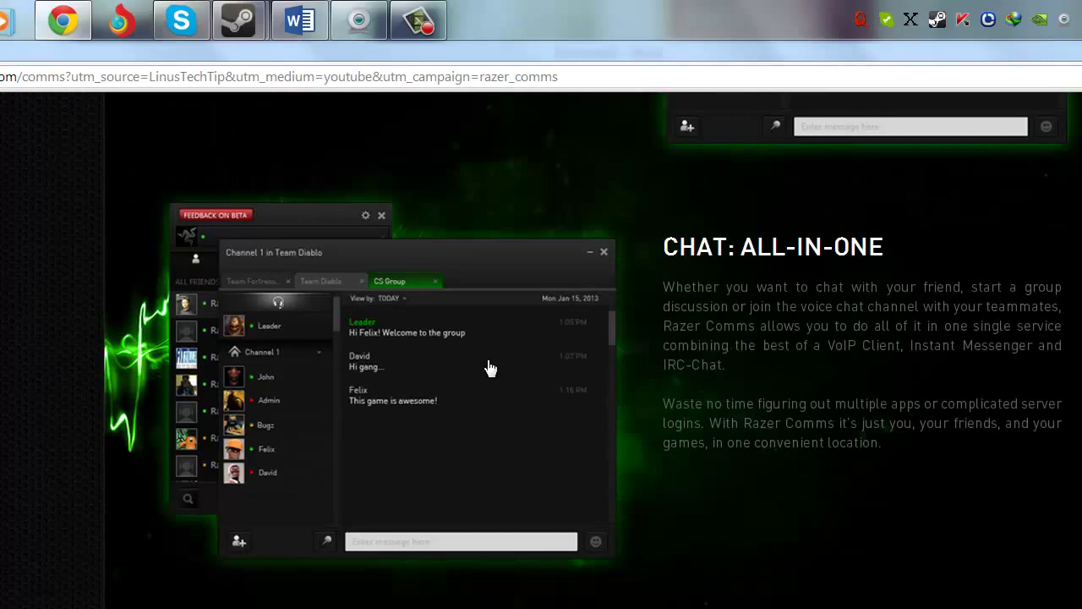
pyautogui.scroll(-2, 33, 445)
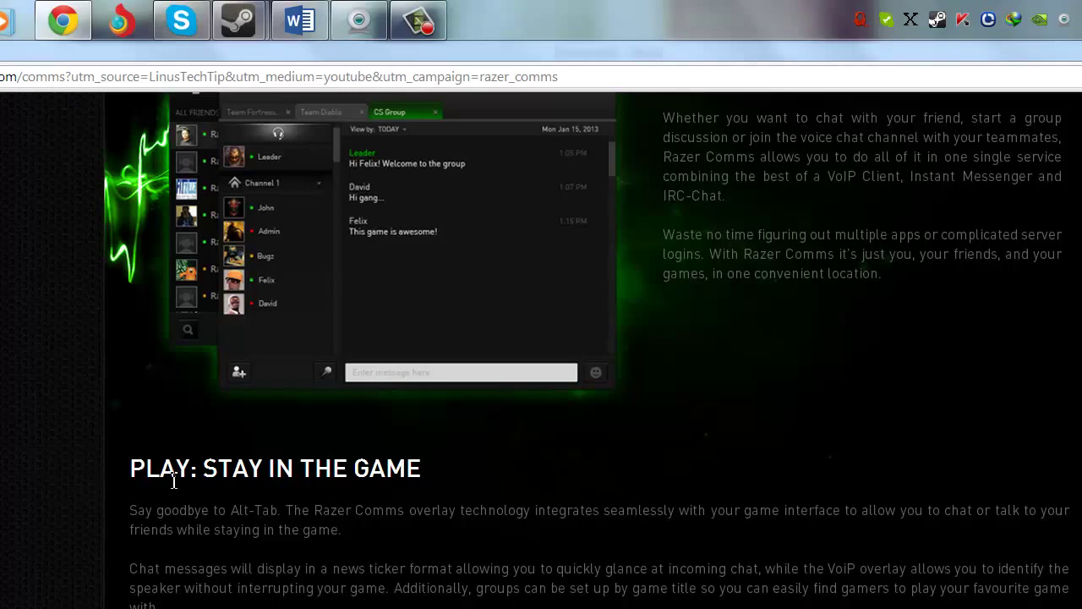
# Step: Look through the rest of the Razer Comms page, from the in-game overlay section to the tech specs and system requirements
pyautogui.scroll(-1, 164, 476)
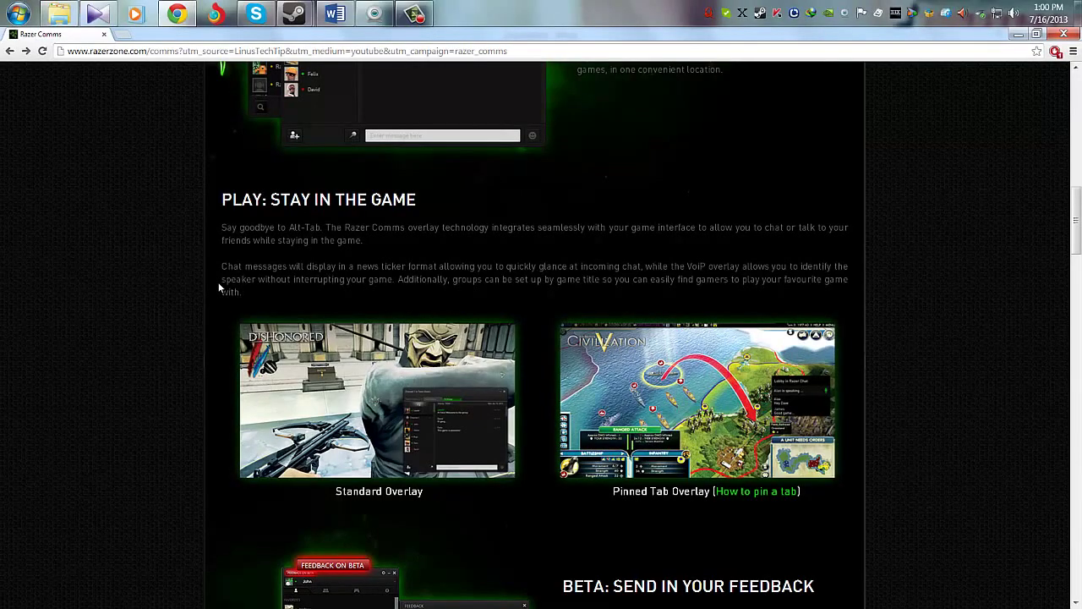
pyautogui.scroll(-1, 218, 287)
pyautogui.scroll(-1, 218, 288)
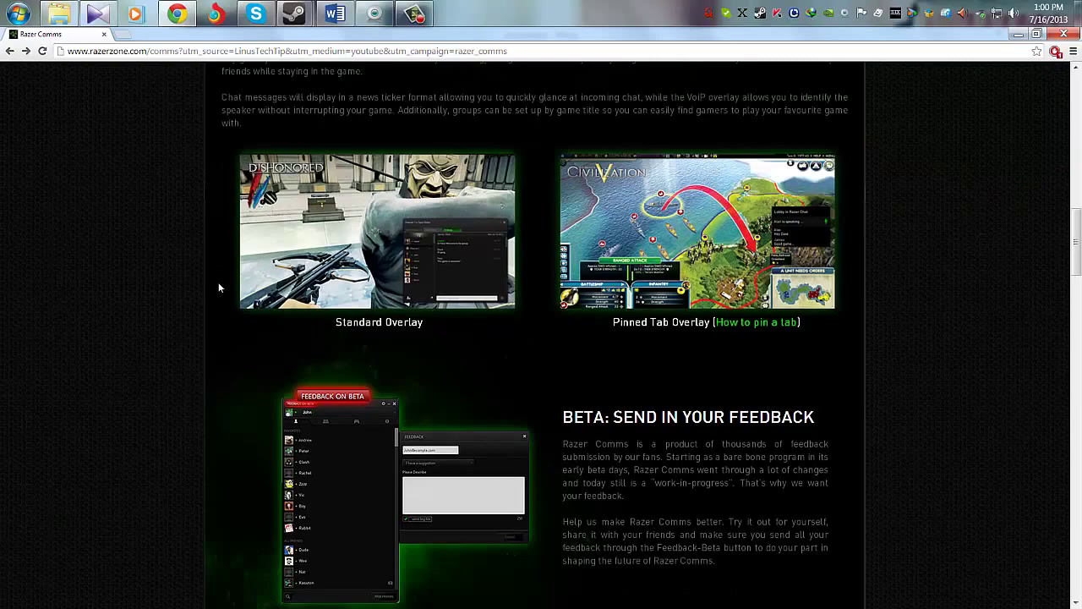
pyautogui.scroll(-3, 219, 288)
pyautogui.scroll(2, 218, 287)
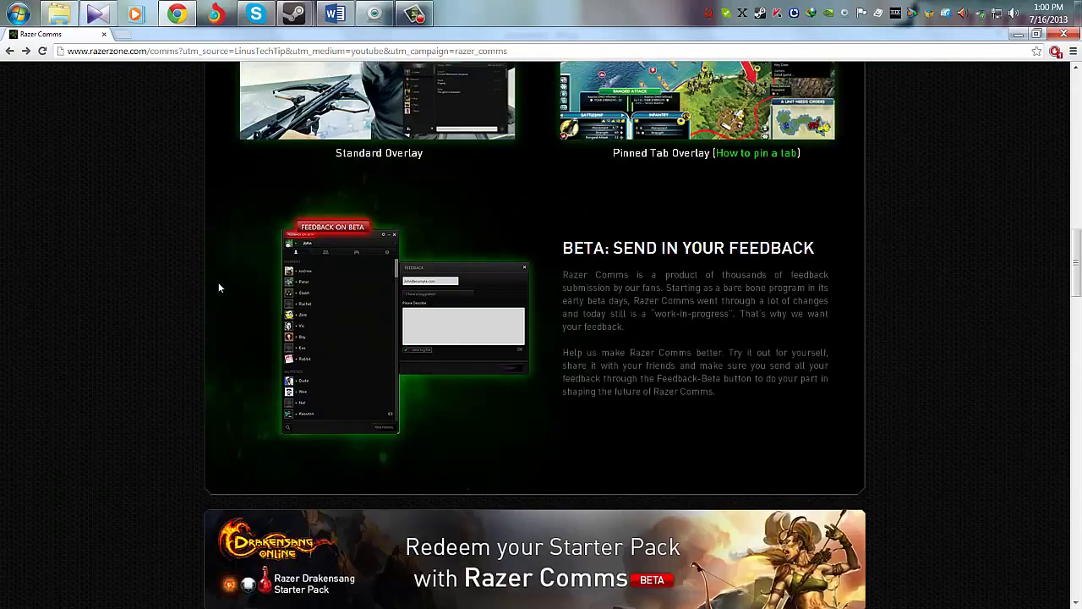
pyautogui.scroll(-4, 218, 288)
pyautogui.scroll(-1, 219, 287)
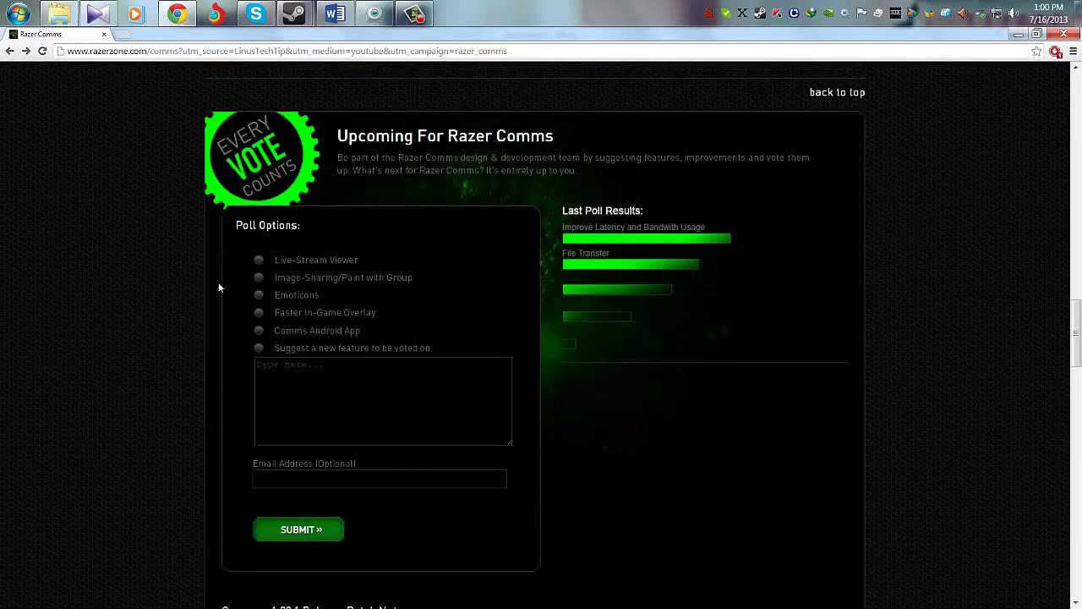
pyautogui.scroll(-4, 218, 287)
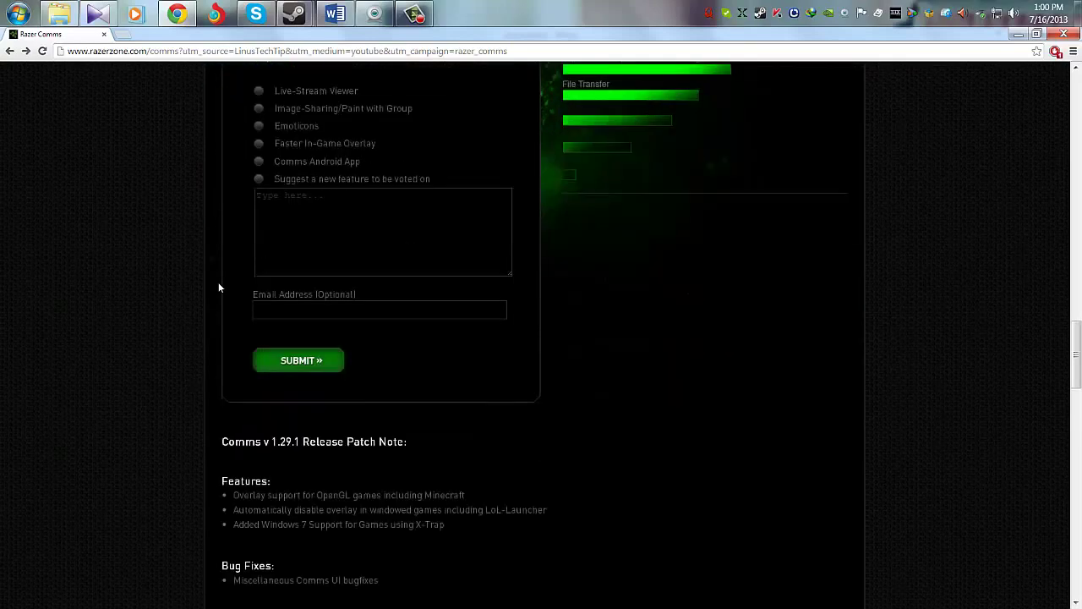
pyautogui.scroll(-4, 218, 288)
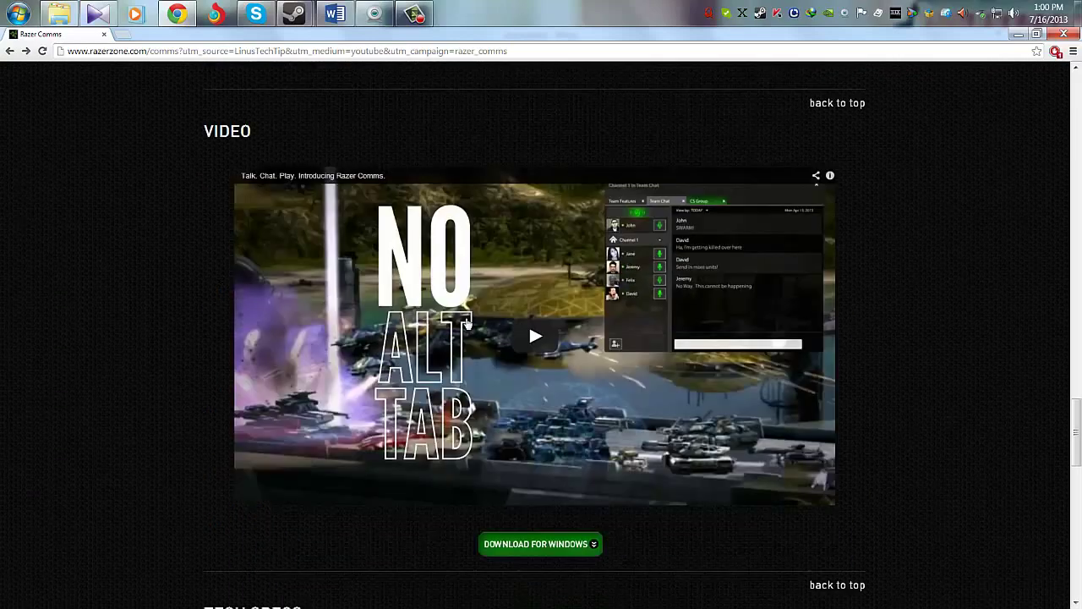
pyautogui.scroll(-5, 541, 338)
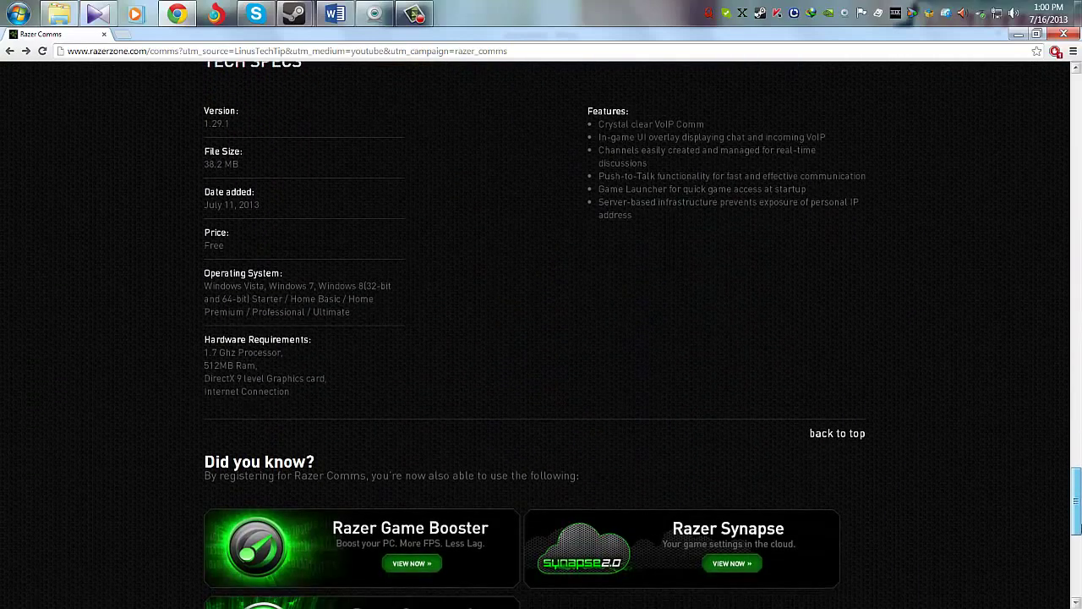
pyautogui.scroll(2, 1076, 500)
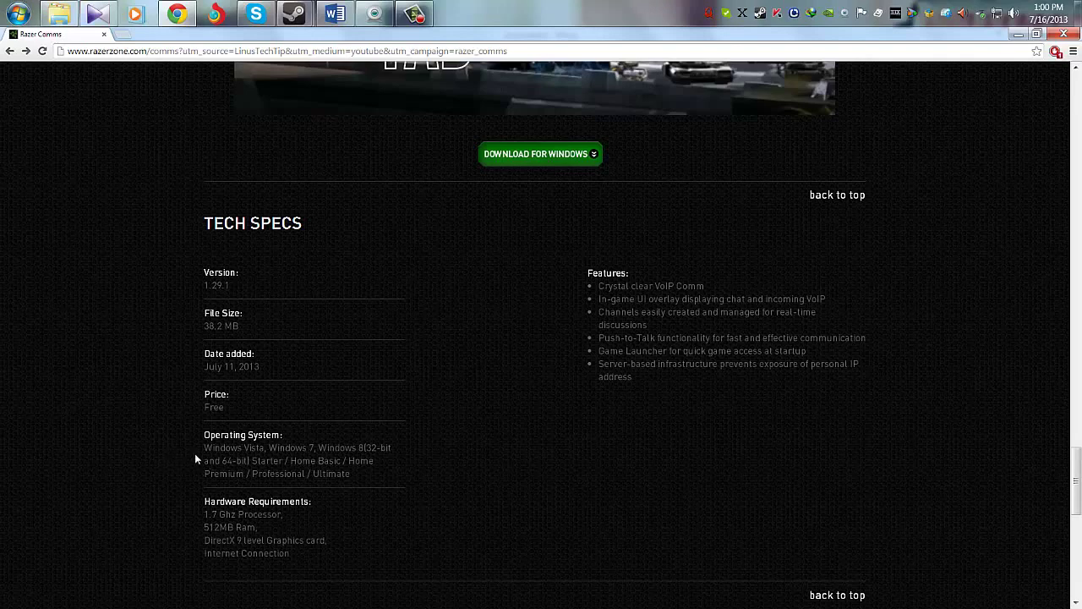
pyautogui.scroll(-1, 1077, 507)
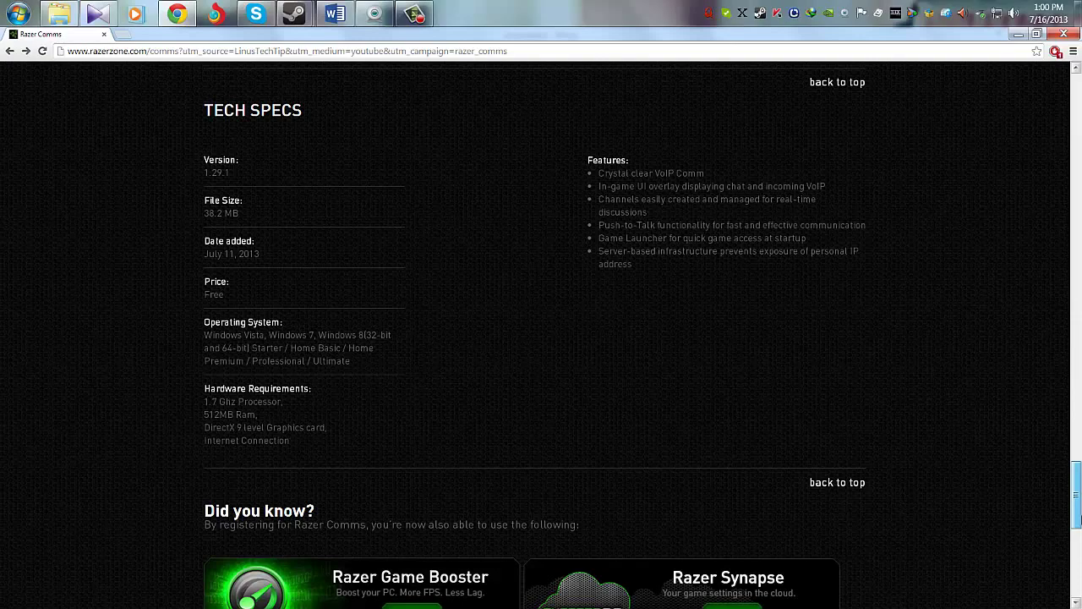
# Step: Return to the beginning of the Razer Comms page, glancing over the Talk and Chat sections again
pyautogui.moveTo(1078, 516); pyautogui.dragTo(1076, 190)
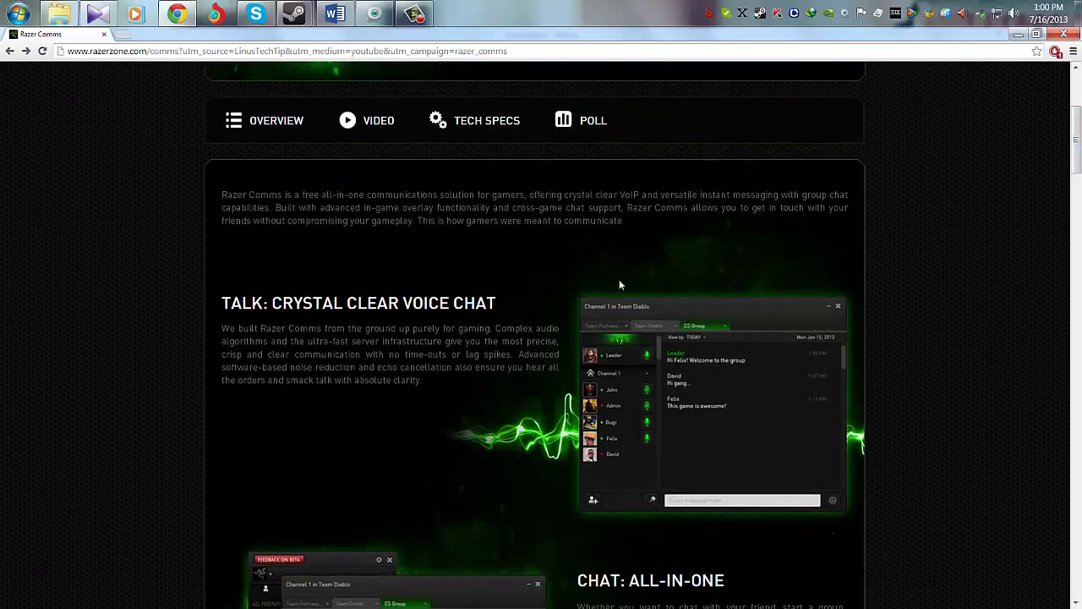
pyautogui.scroll(-4, 102, 327)
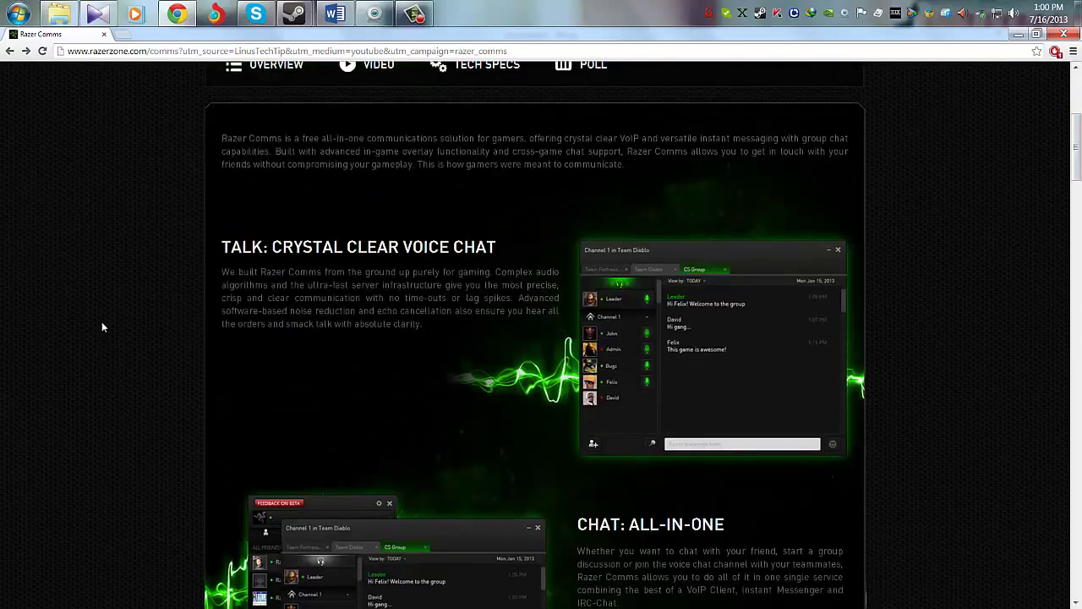
pyautogui.scroll(5, 102, 326)
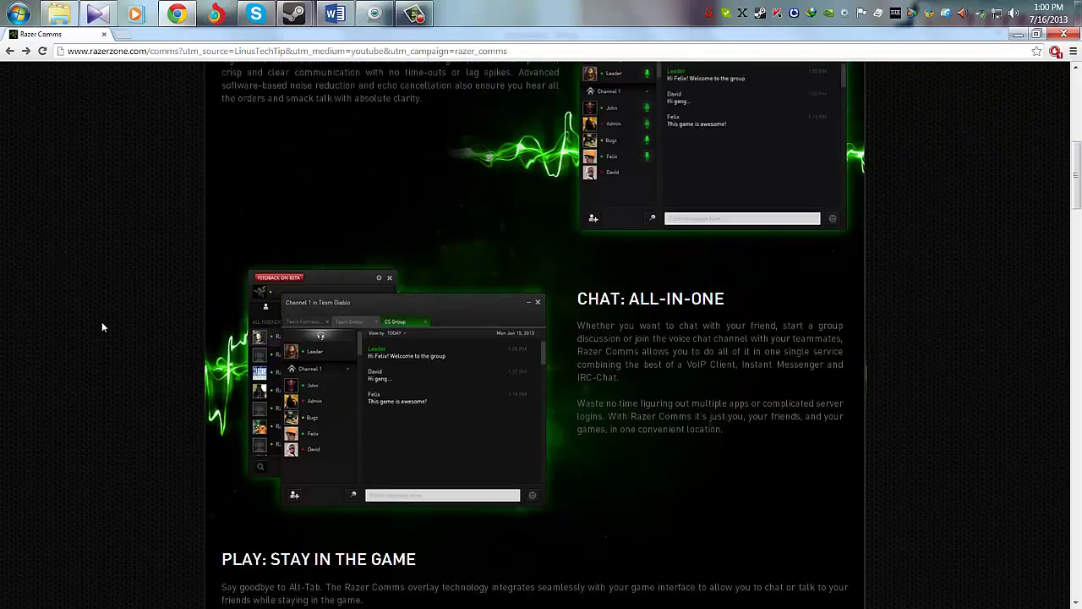
pyautogui.scroll(2, 151, 317)
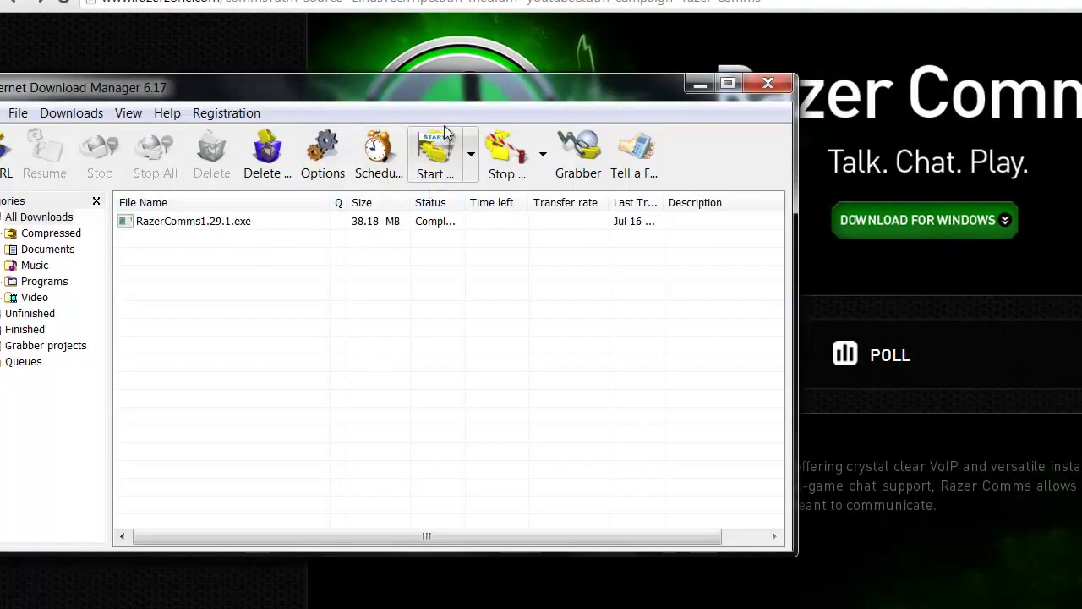
# Step: Launch the downloaded RazerComms1.29.1.exe from Internet Download Manager and close the download manager
pyautogui.moveTo(647, 94); pyautogui.dragTo(989, 146)
pyautogui.doubleClick(713, 278)
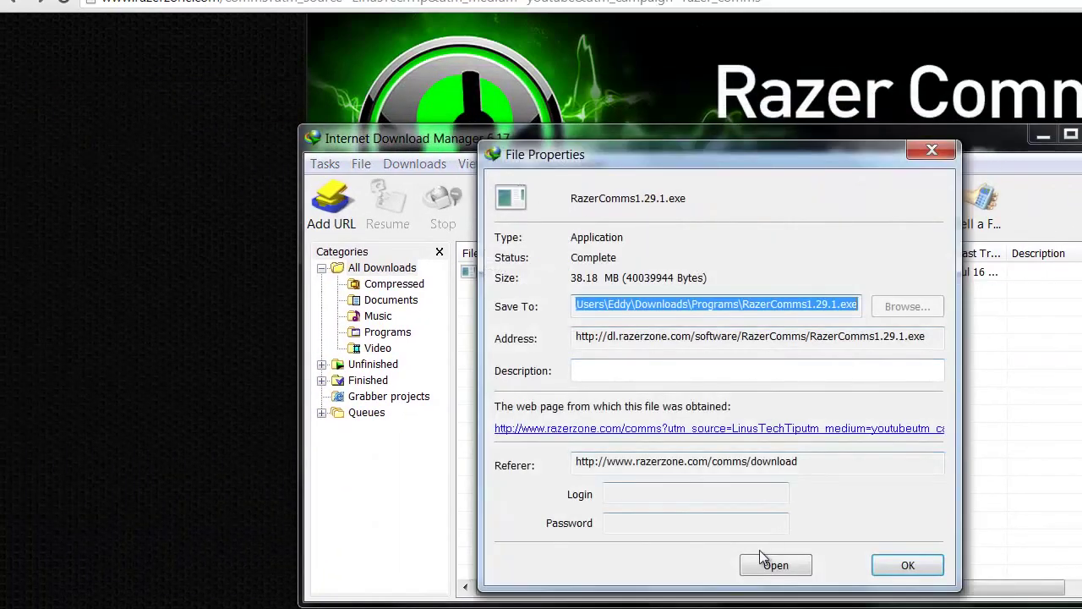
pyautogui.click(765, 562)
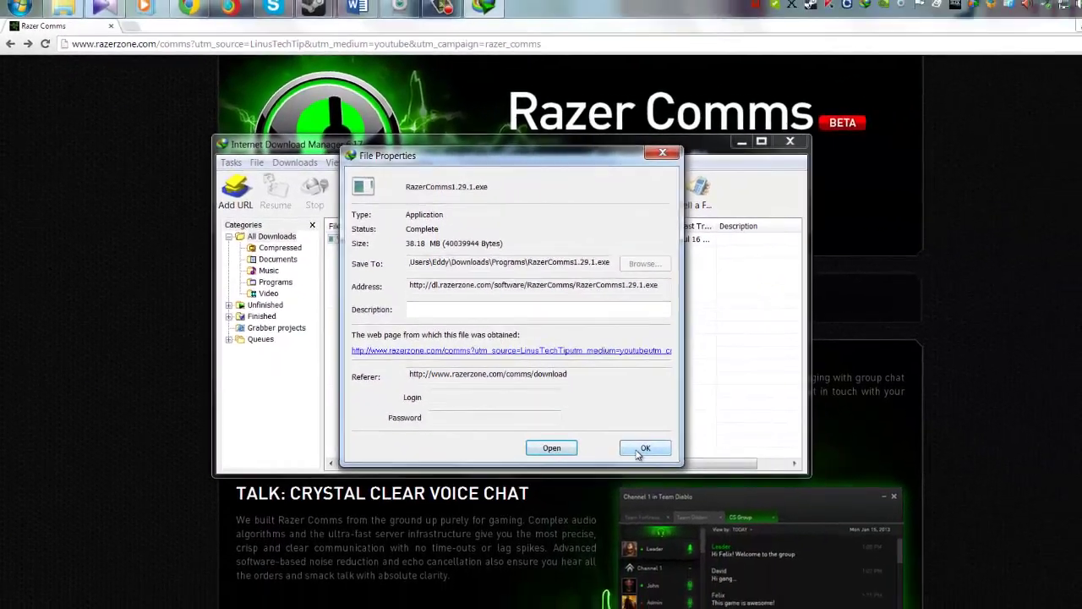
pyautogui.click(785, 518)
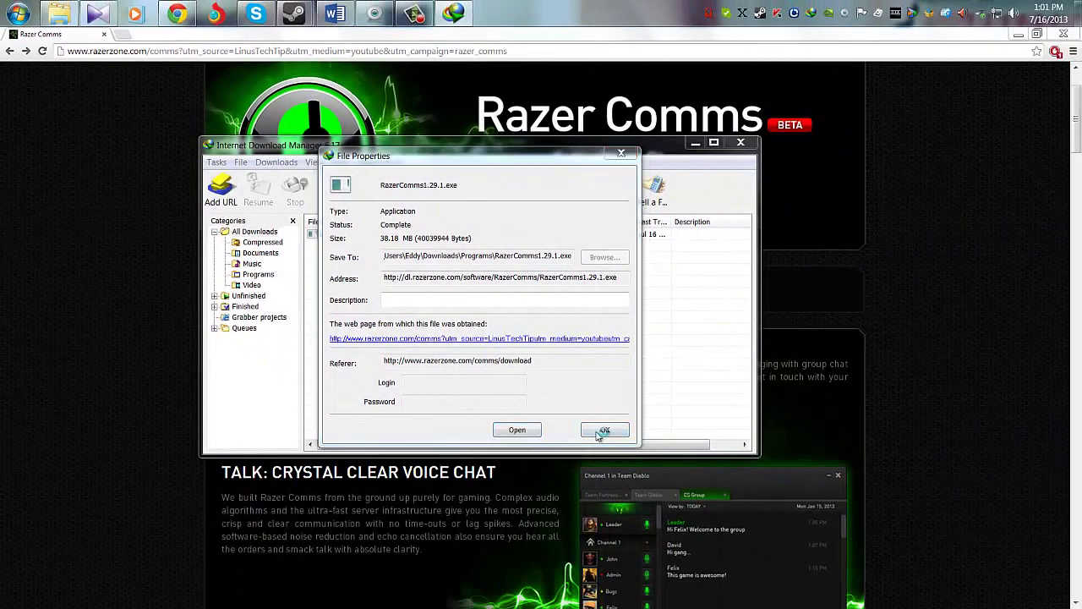
pyautogui.click(607, 431)
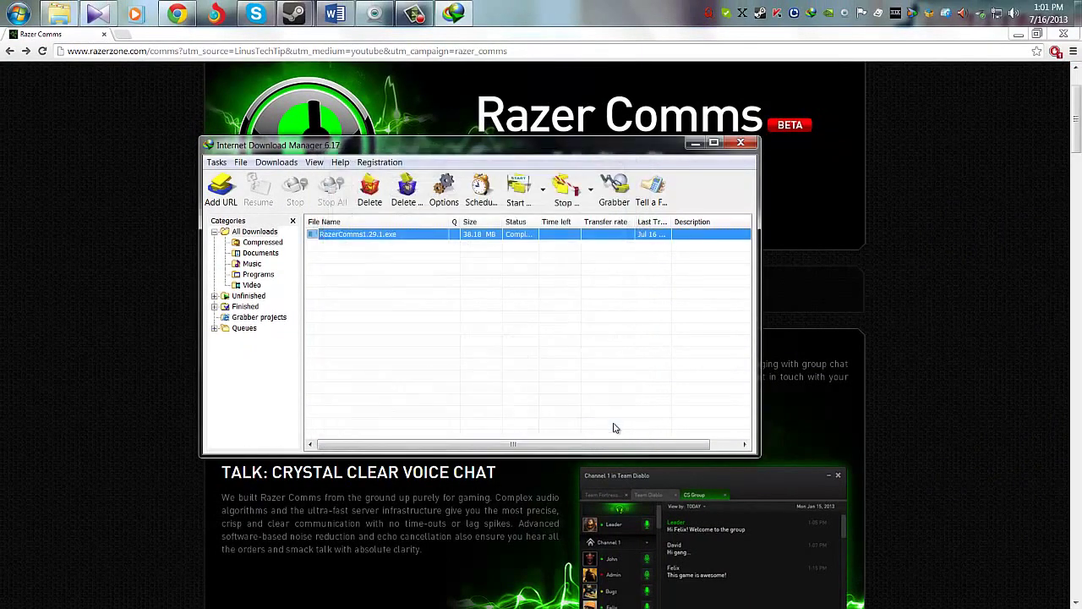
pyautogui.click(737, 141)
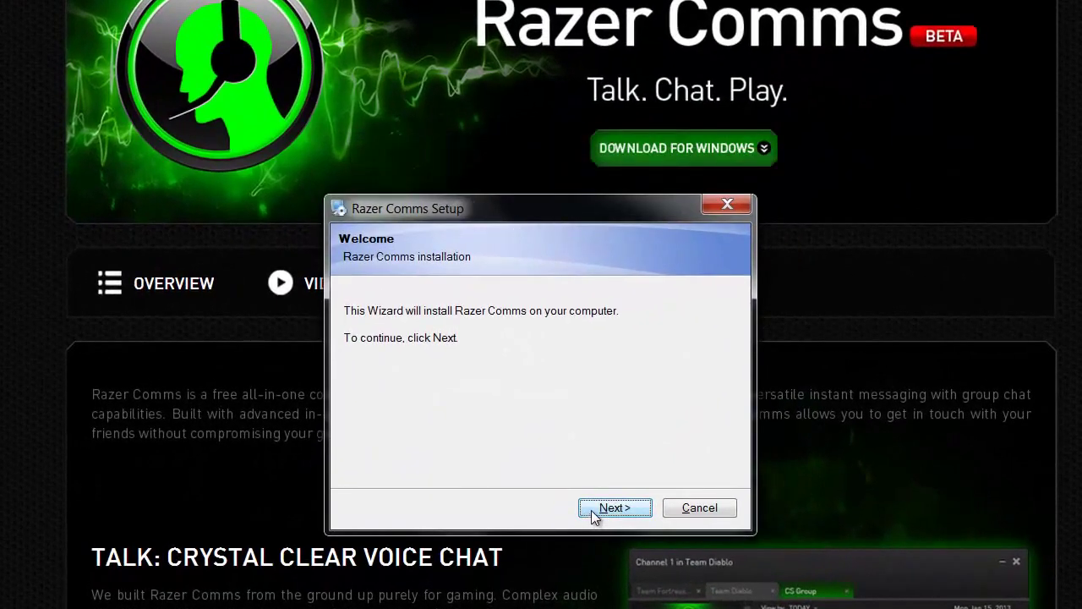
# Step: Install Razer Comms, agreeing to the license terms and turning off the desktop shortcut option
pyautogui.click(591, 510)
pyautogui.click(411, 455)
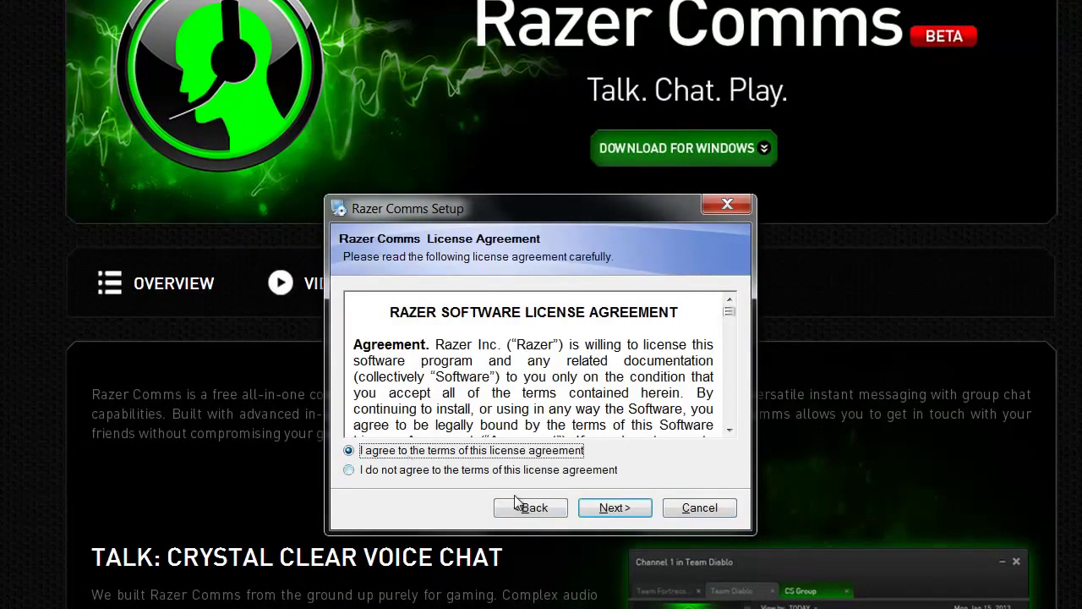
pyautogui.click(604, 511)
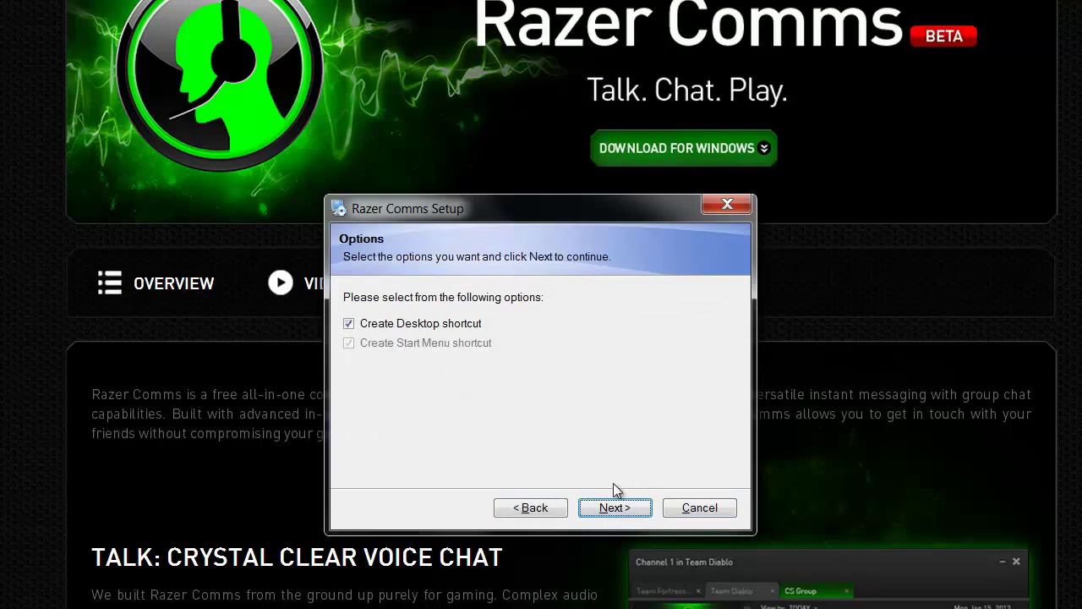
pyautogui.click(449, 327)
pyautogui.click(622, 503)
pyautogui.click(618, 506)
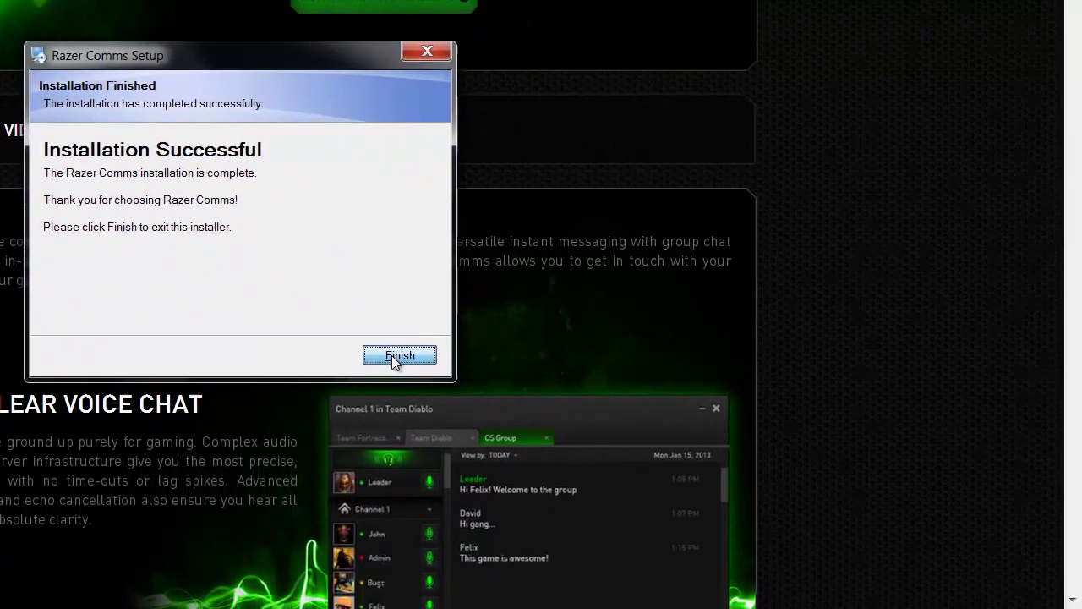
# Step: Finish the Razer Comms setup and log in with the registered account
pyautogui.click(554, 438)
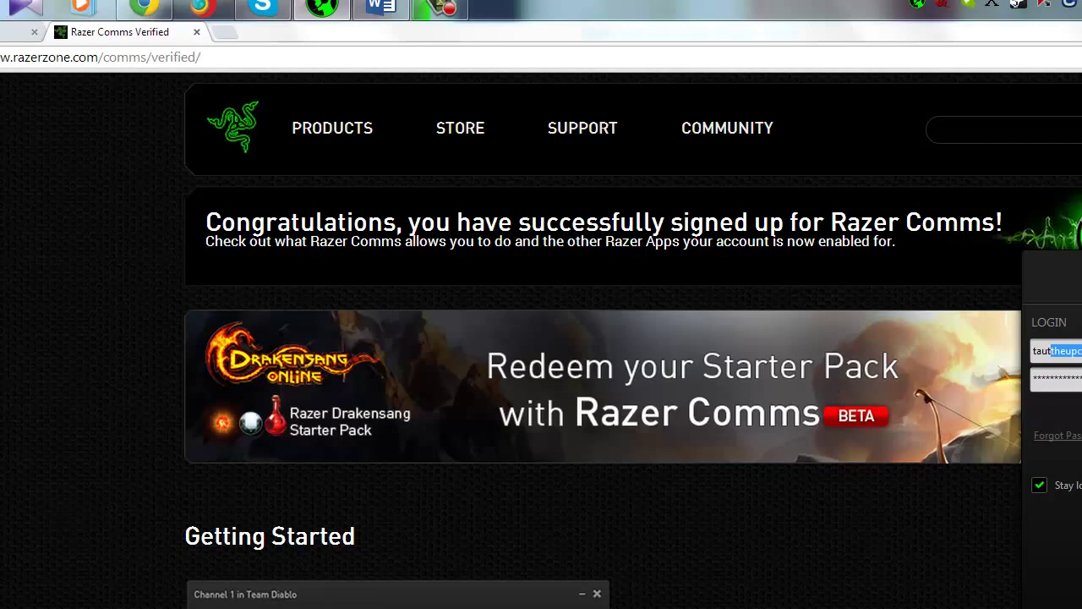
pyautogui.moveTo(1042, 350); pyautogui.dragTo(1081, 400)
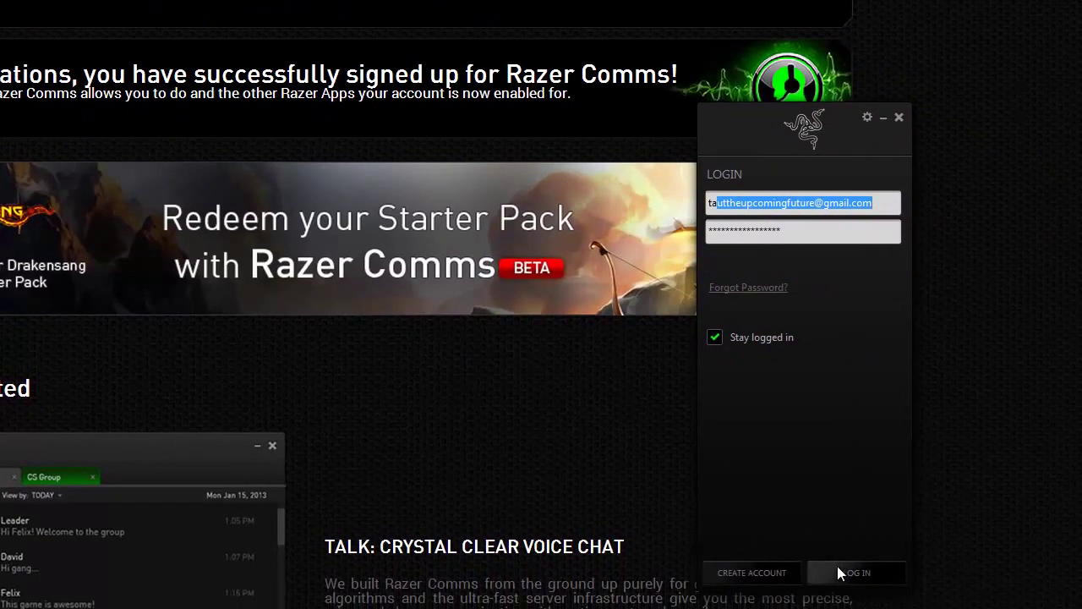
pyautogui.click(837, 565)
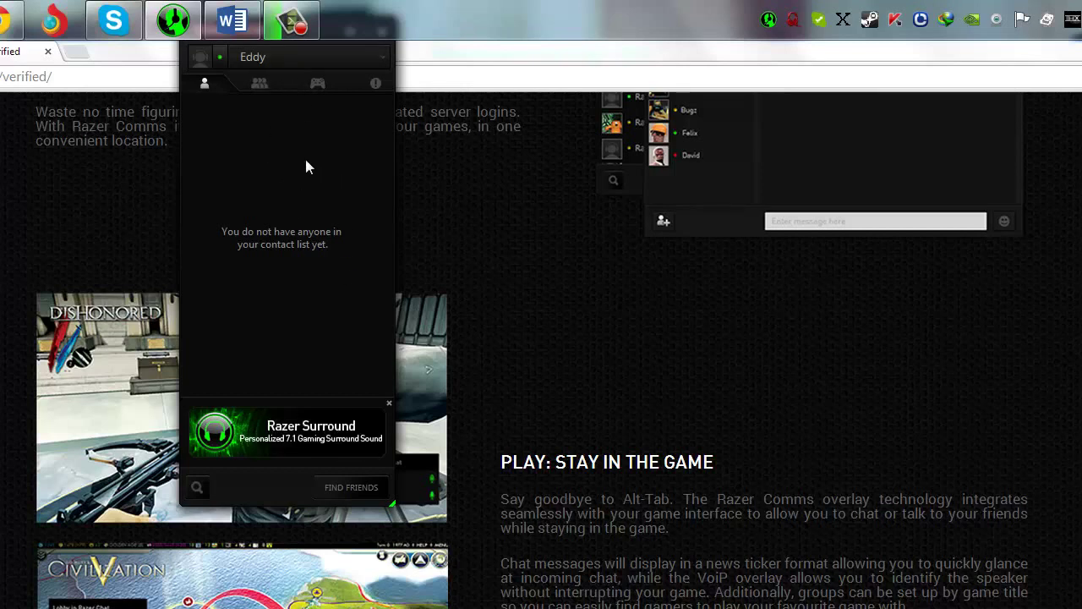
# Step: Check the memory usage of the RazerCore process in Windows Task Manager and close Task Manager
pyautogui.rightClick(441, 17)
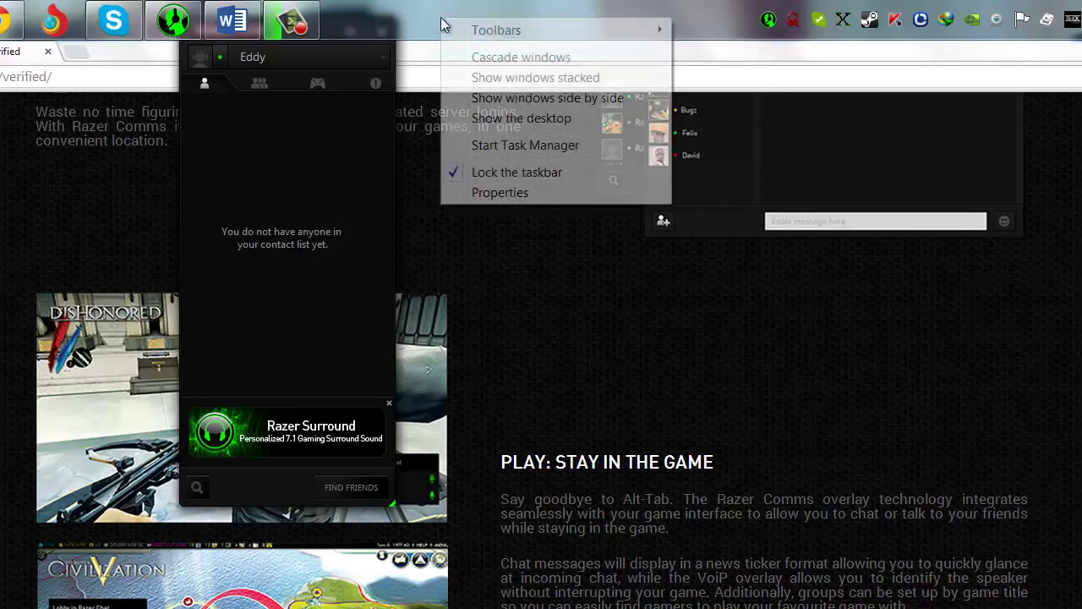
pyautogui.click(534, 143)
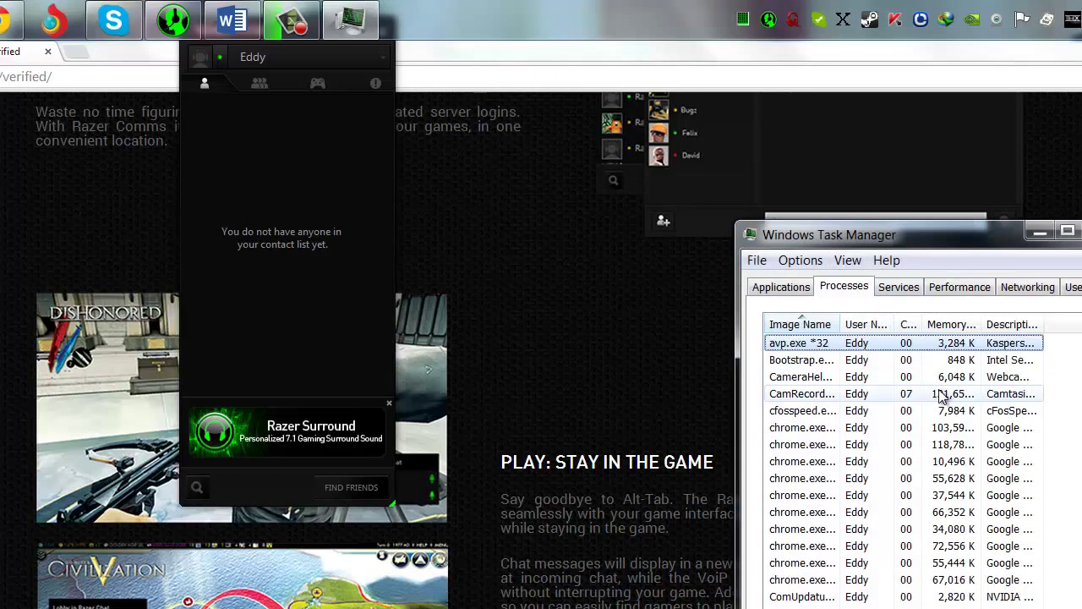
pyautogui.scroll(-10, 913, 380)
pyautogui.click(873, 360)
pyautogui.click(871, 377)
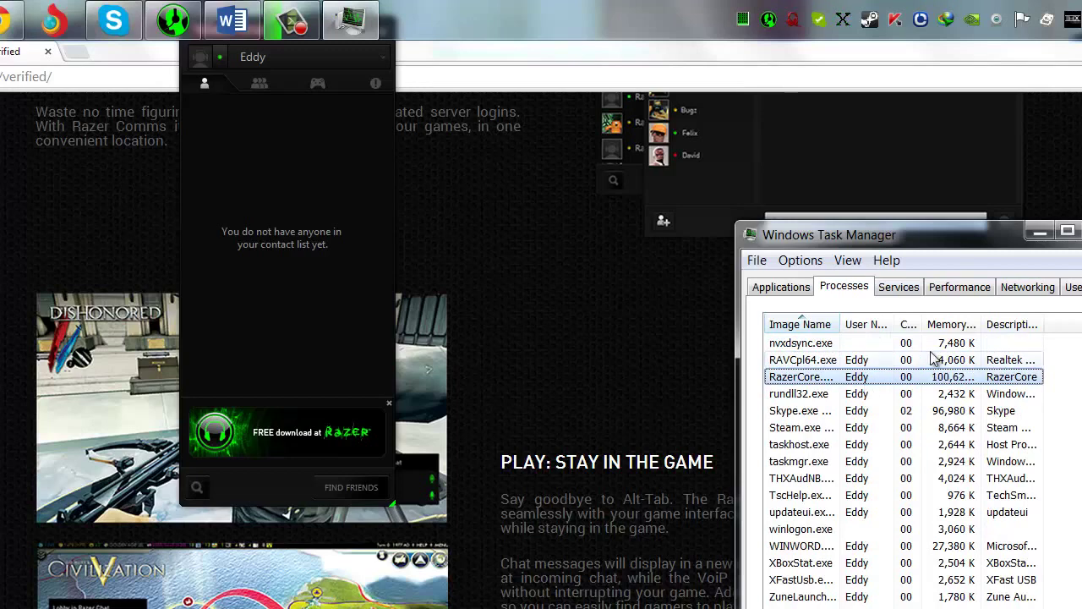
pyautogui.moveTo(925, 324); pyautogui.dragTo(988, 325)
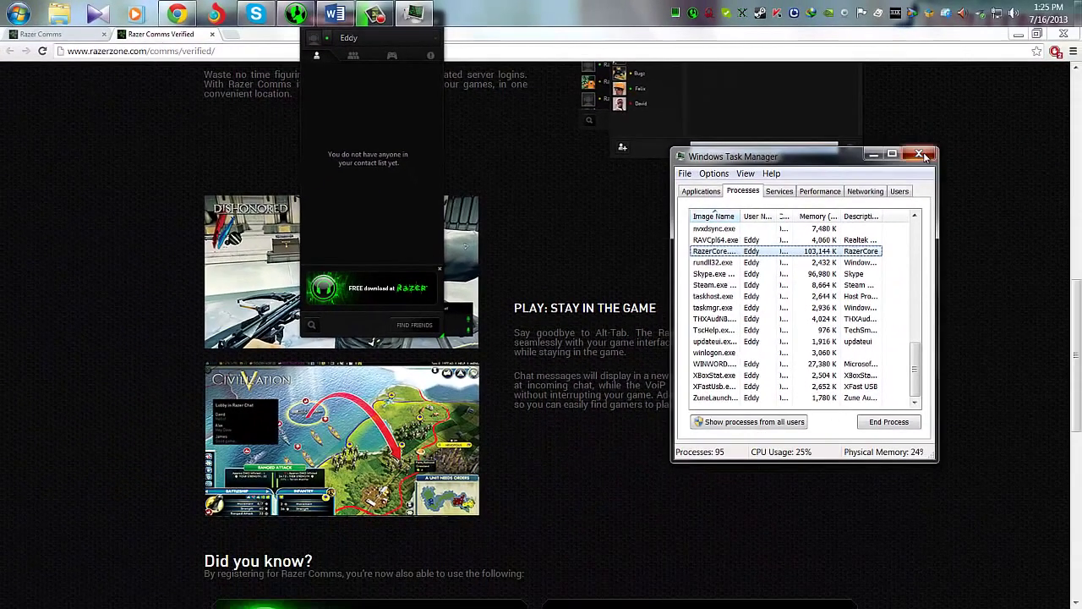
pyautogui.click(988, 182)
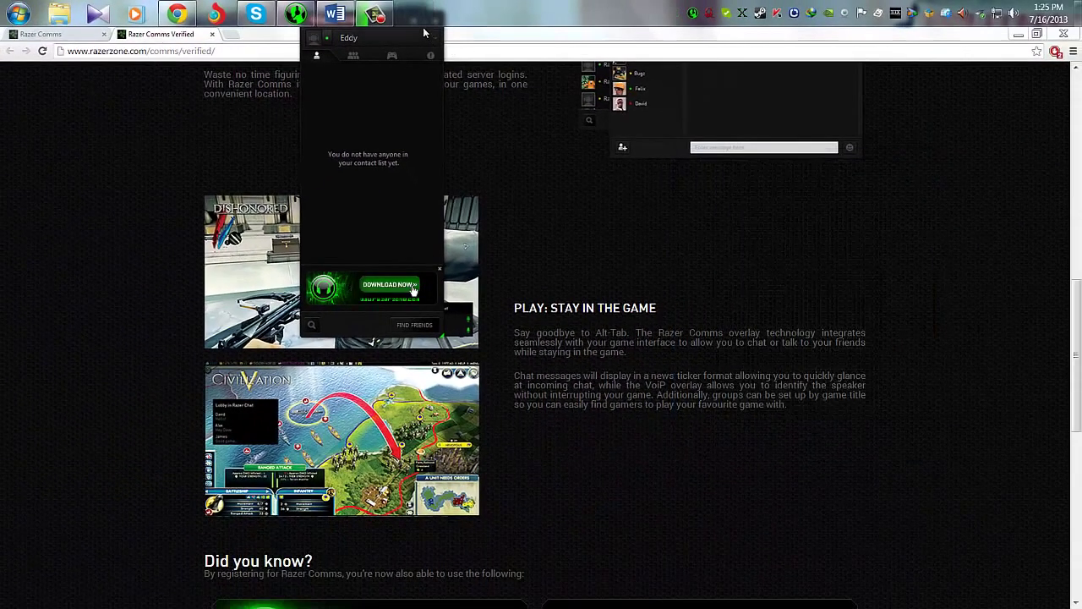
# Step: Move the Razer Comms window away from the screen edge and look through its groups and games lists, scanning for installed games
pyautogui.moveTo(354, 50); pyautogui.dragTo(624, 199)
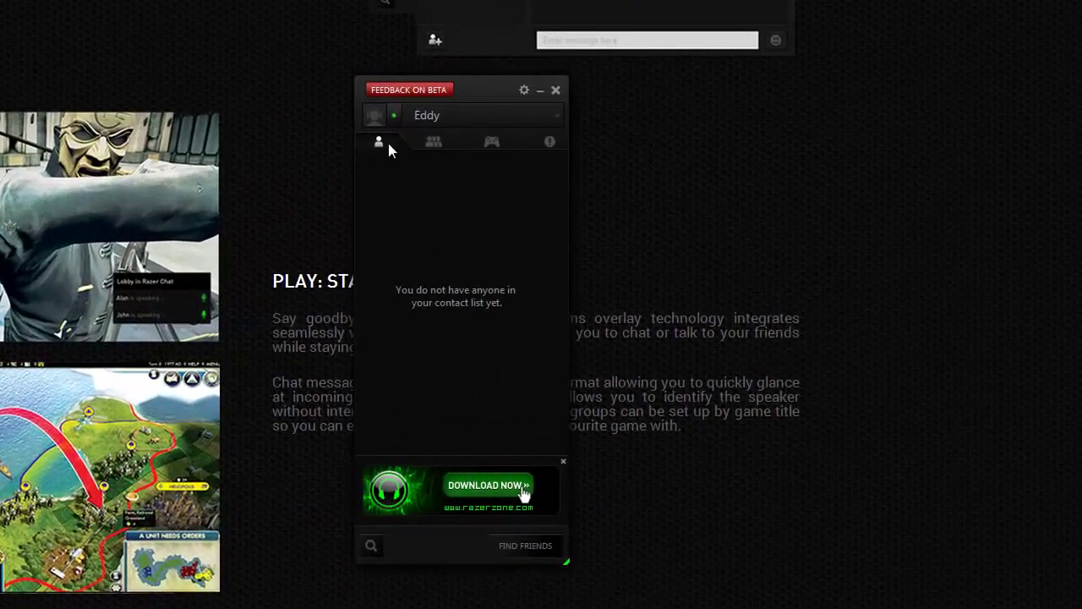
pyautogui.click(445, 141)
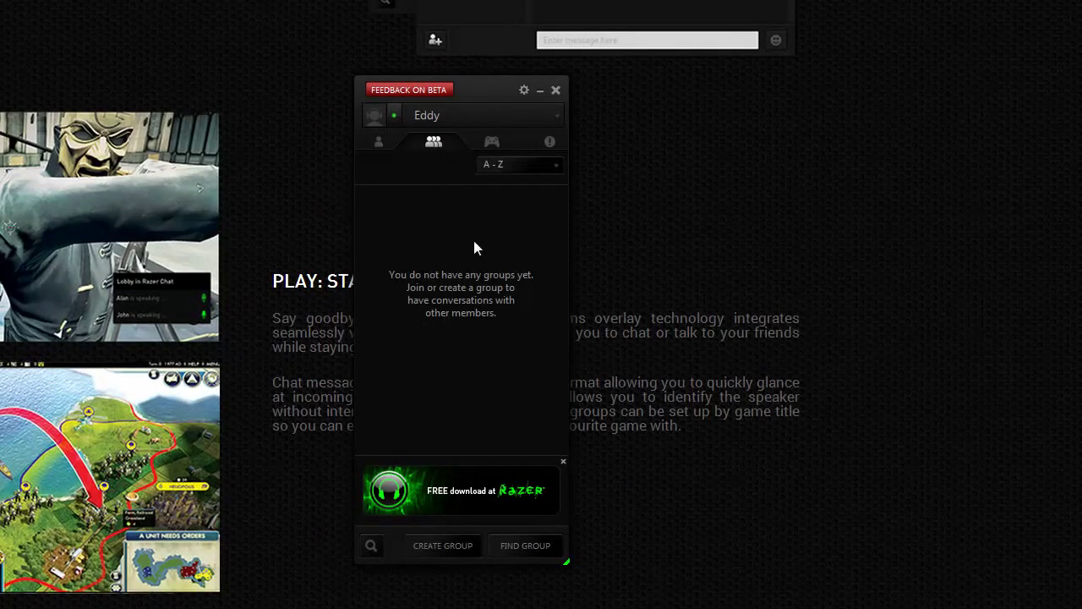
pyautogui.click(490, 142)
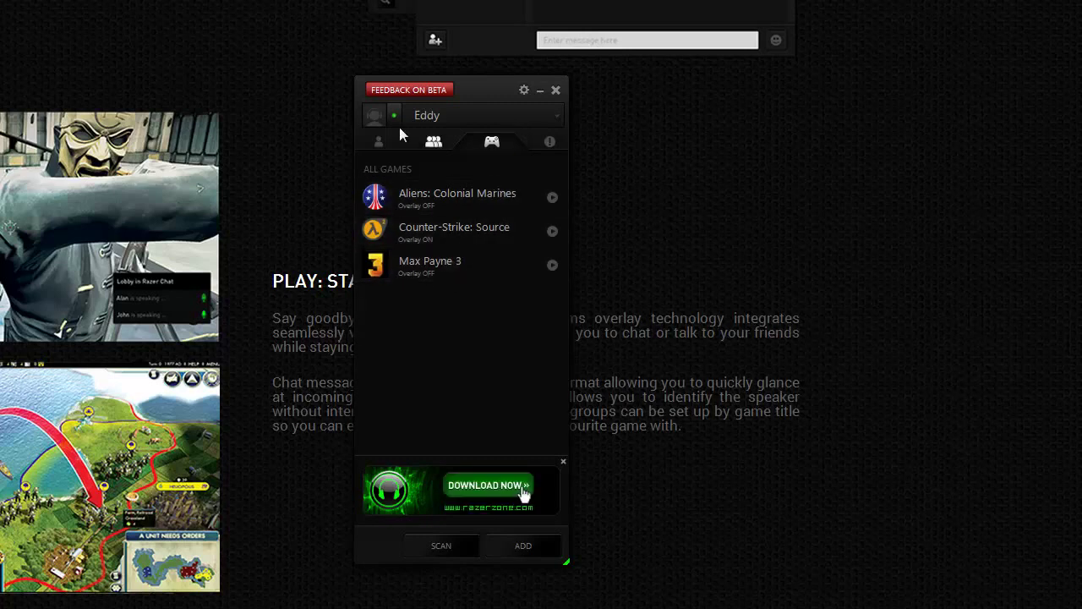
pyautogui.click(452, 547)
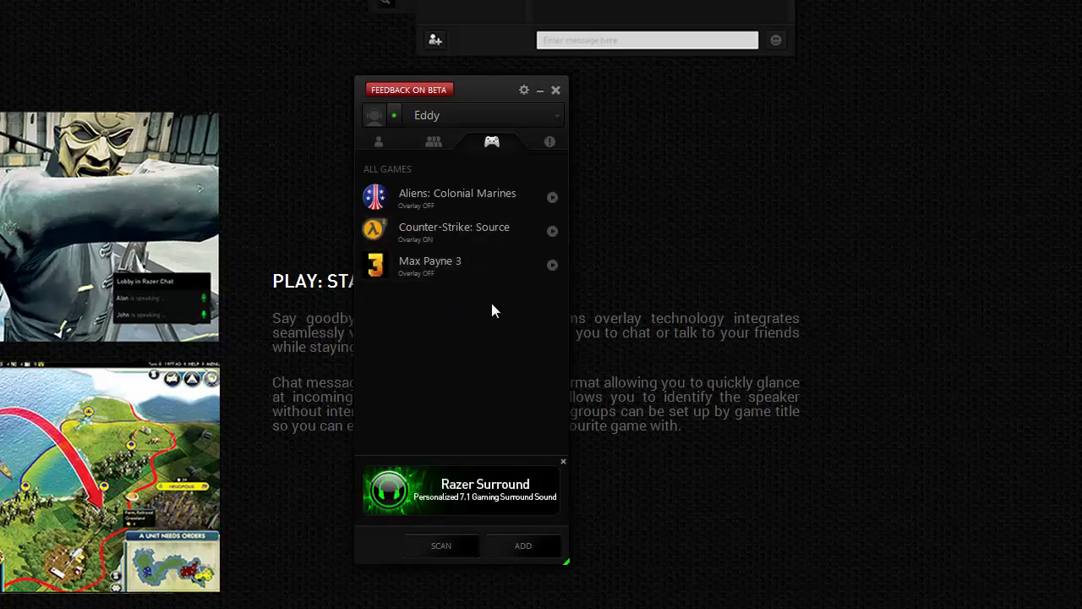
pyautogui.click(383, 131)
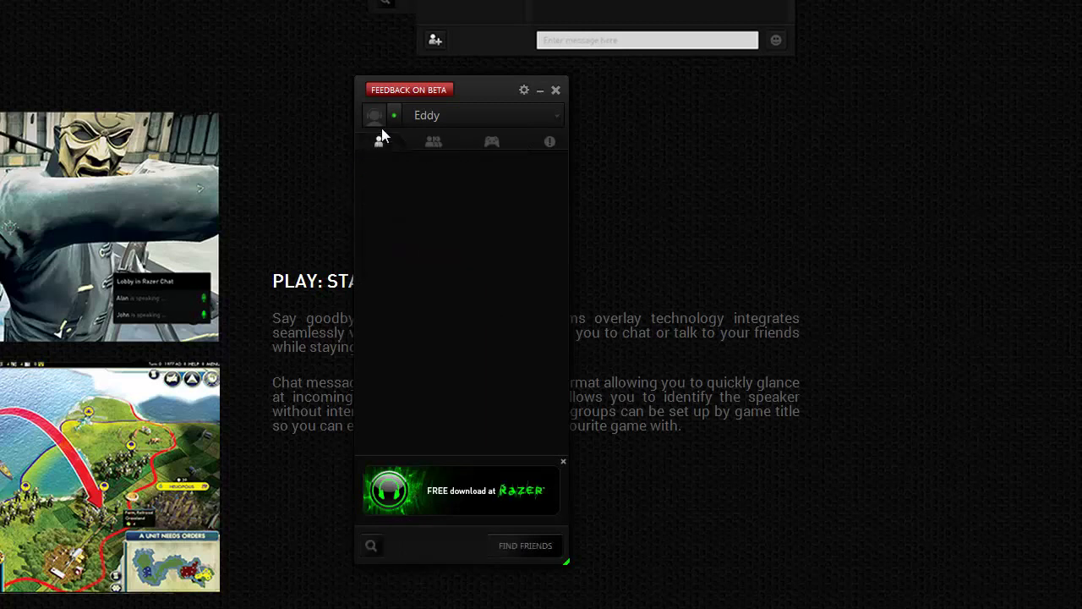
# Step: Open the beta feedback form and set its subject to "I have a problem"
pyautogui.click(421, 89)
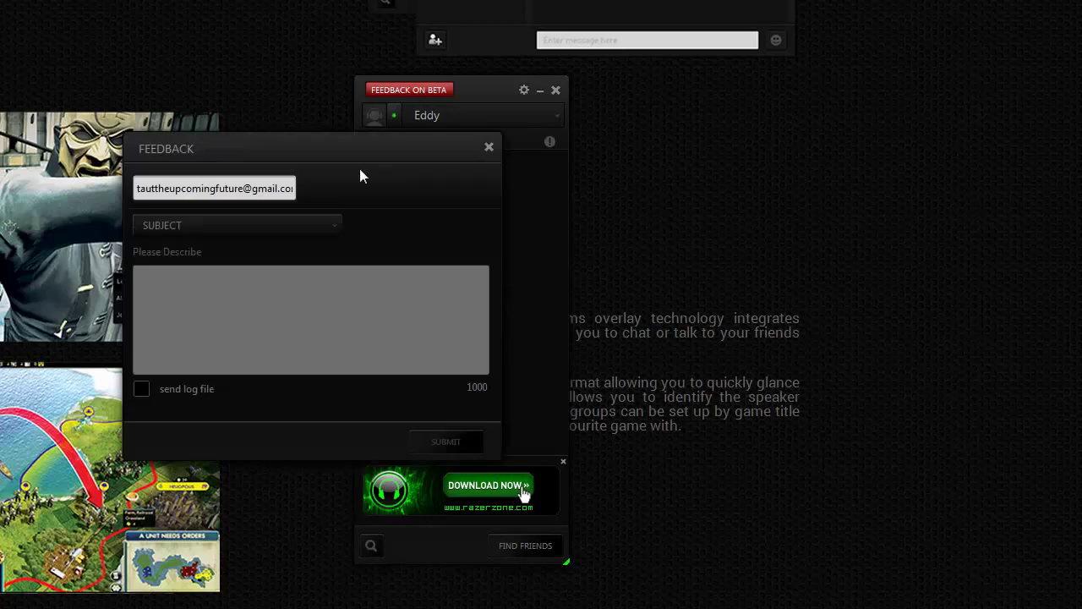
pyautogui.click(288, 224)
pyautogui.click(413, 277)
pyautogui.click(323, 229)
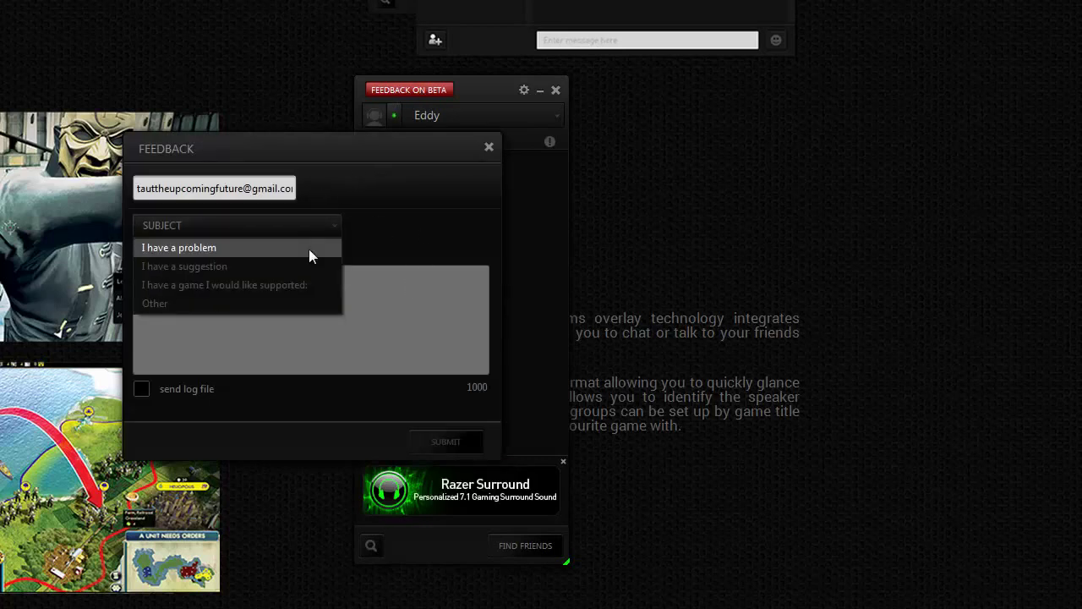
pyautogui.click(308, 249)
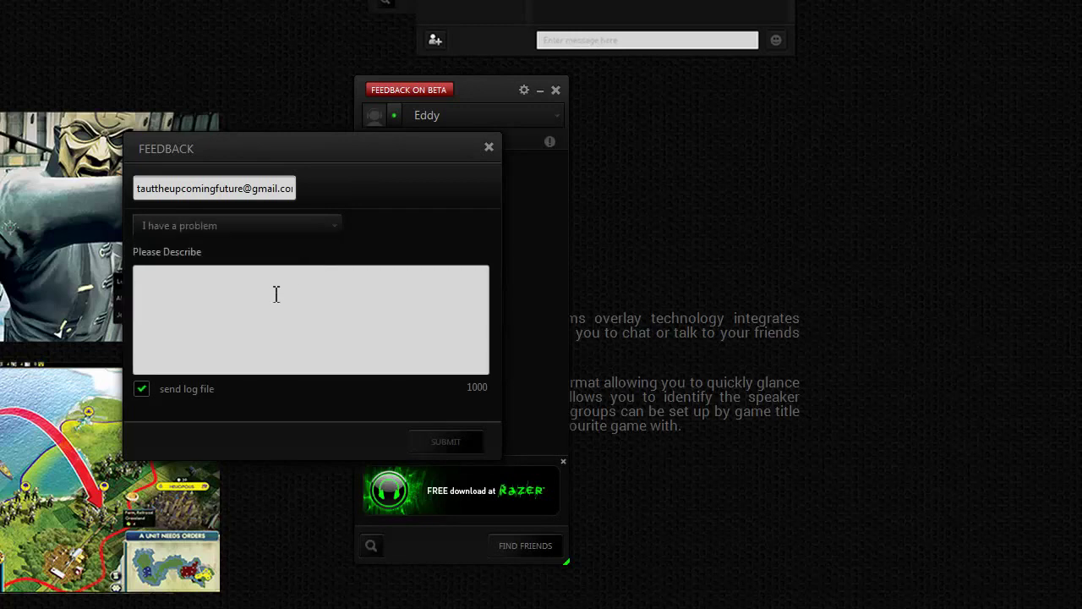
# Step: Write the problem description: "Helo Razer Team" on the first line, followed by "We Are Getting A abit Laggy And Freezing While Opening This Software"
pyautogui.write('Helo T')
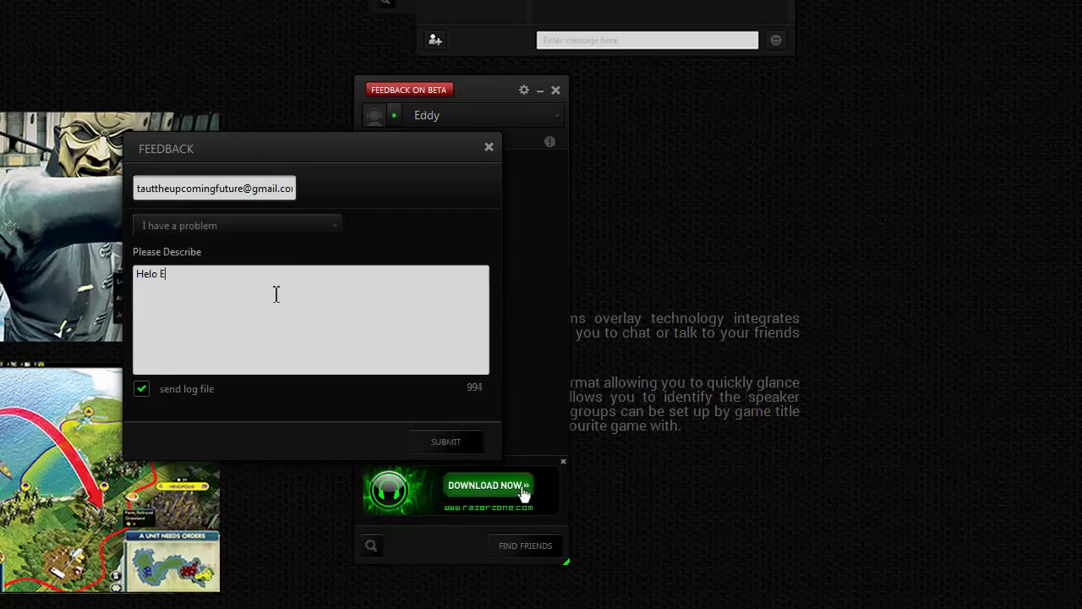
pyautogui.press('BackSpace')
pyautogui.write('Razer Team')
pyautogui.press('Return')
pyautogui.write('We Are Getting A abit ')
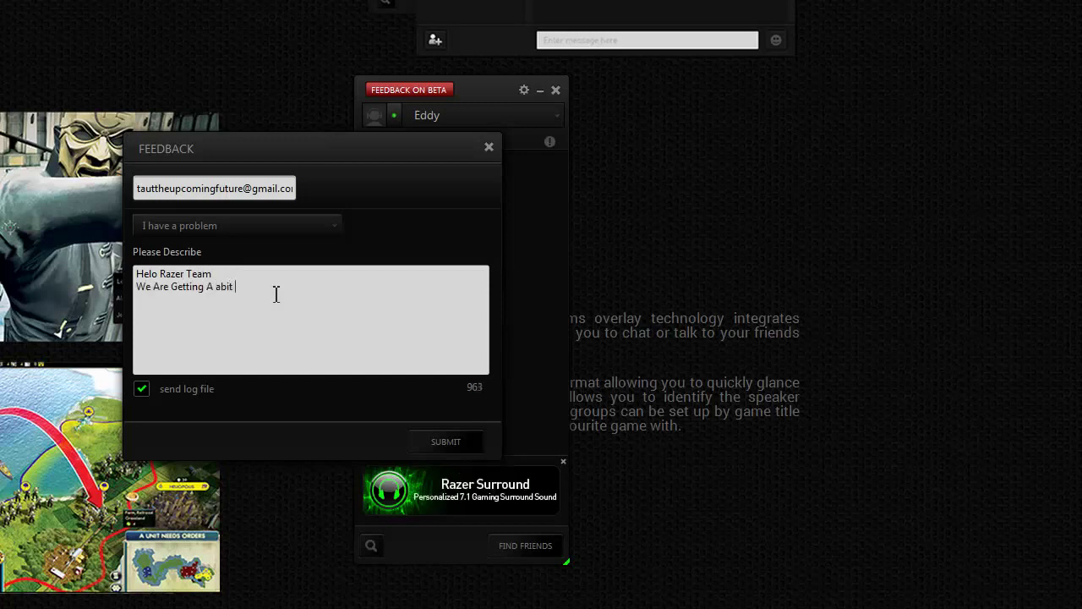
pyautogui.write('Laggy And ')
pyautogui.write('Freezi')
pyautogui.write('ng While Op')
pyautogui.write('ening This Shit')
pyautogui.press('BackSpace')
pyautogui.press('BackSpace')
pyautogui.press('BackSpace')
pyautogui.write('oftware')
# Step: Add the lines "So Fix This To Get Better Use." and "Thanks :)" to the description and submit the feedback
pyautogui.press('Return')
pyautogui.write('So Fix This To')
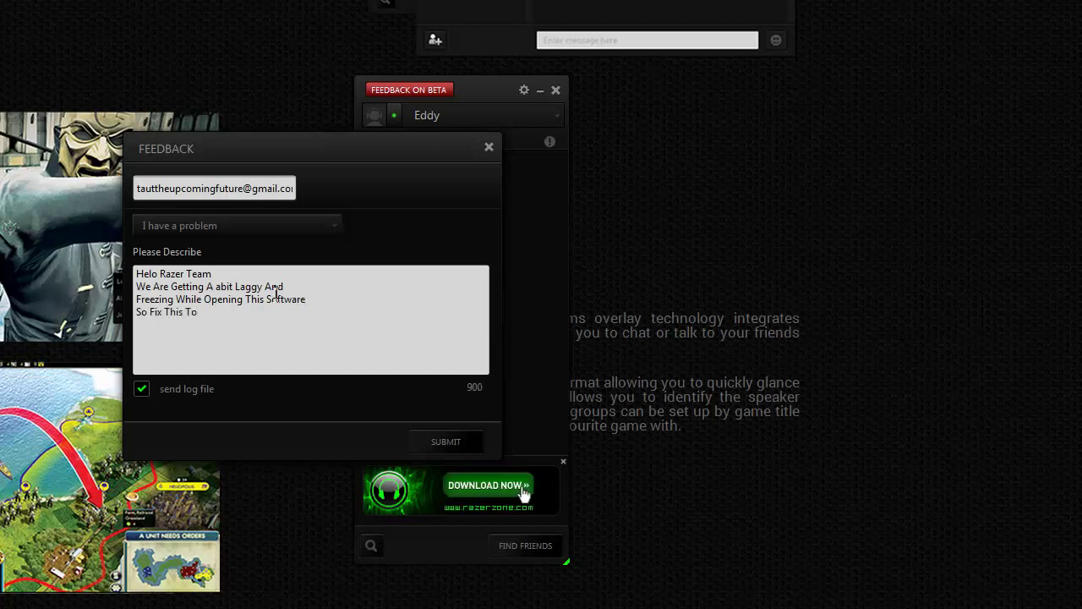
pyautogui.write(' Get Better ')
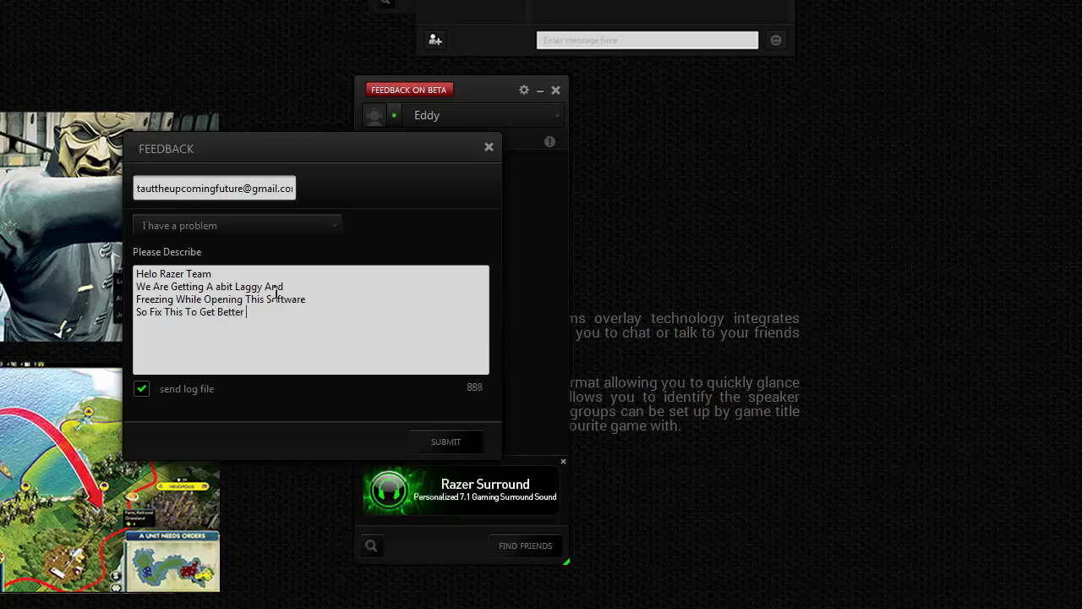
pyautogui.write('UseThanks :)')
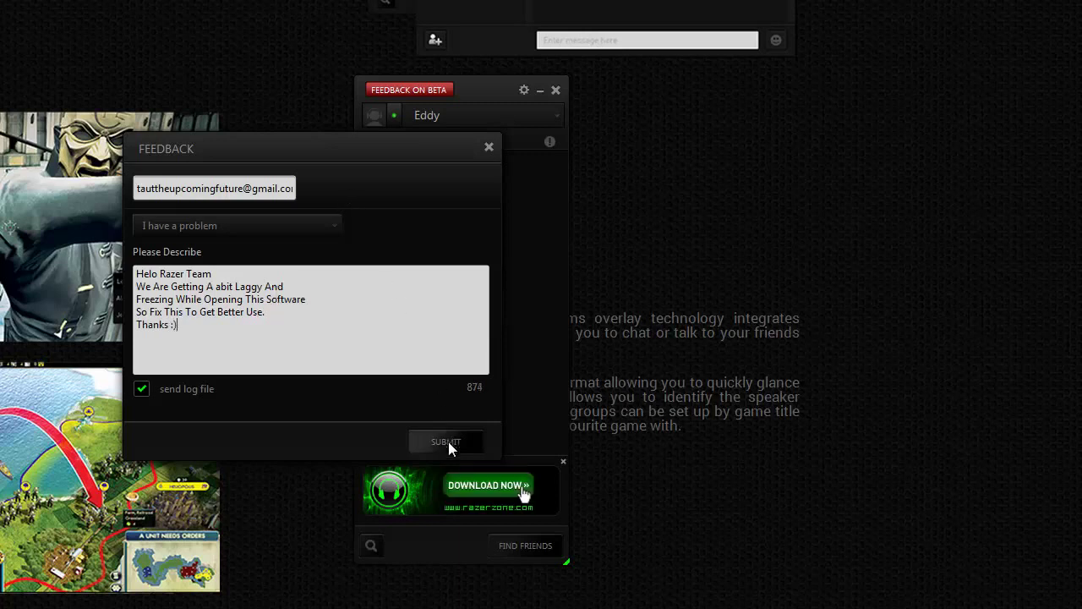
pyautogui.click(449, 442)
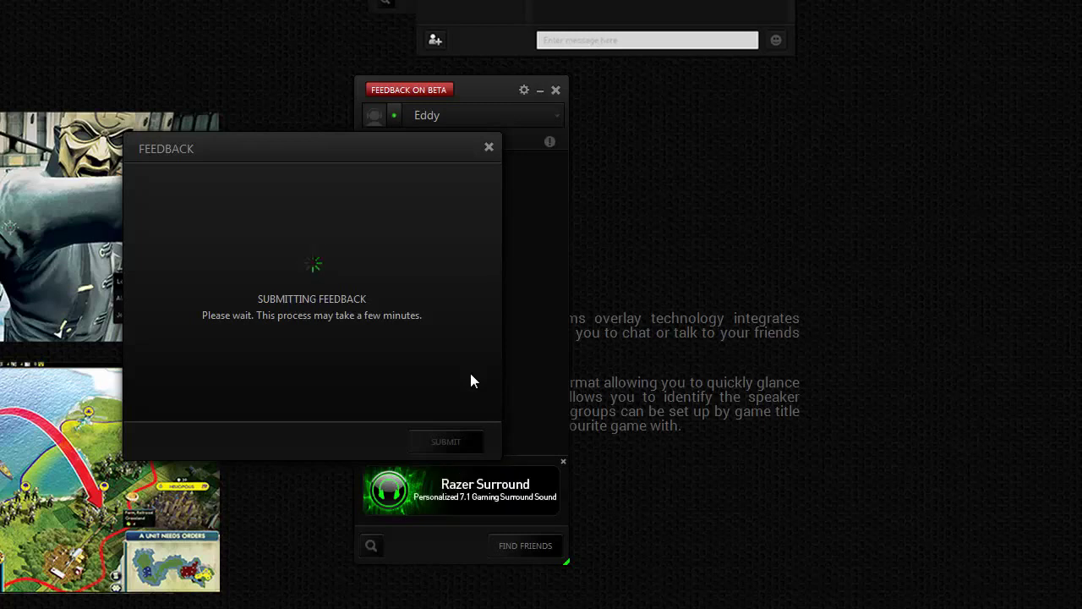
pyautogui.moveTo(445, 142); pyautogui.dragTo(629, 106)
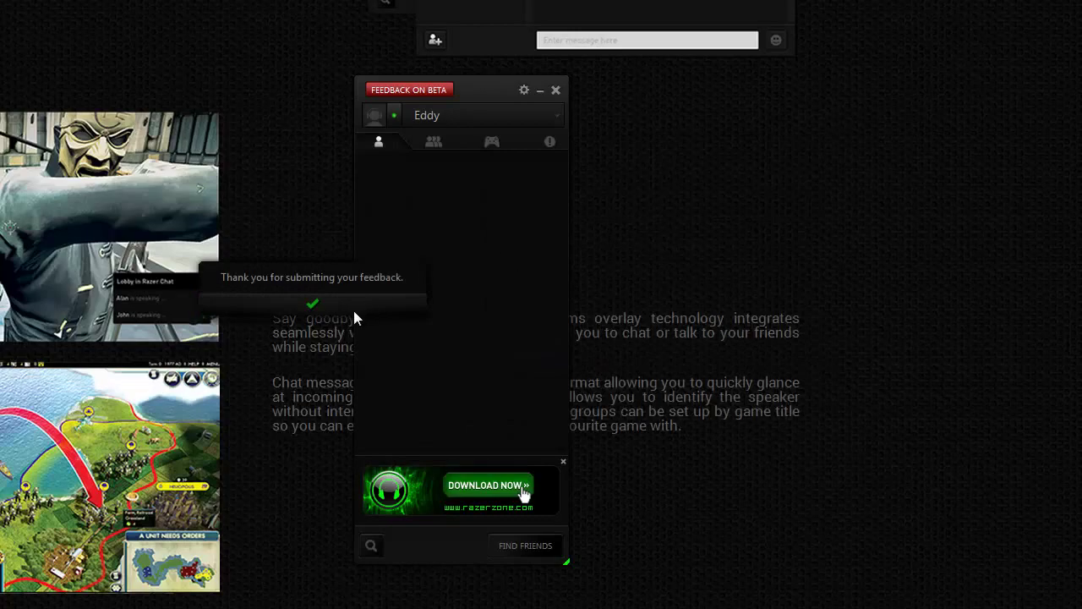
pyautogui.click(355, 303)
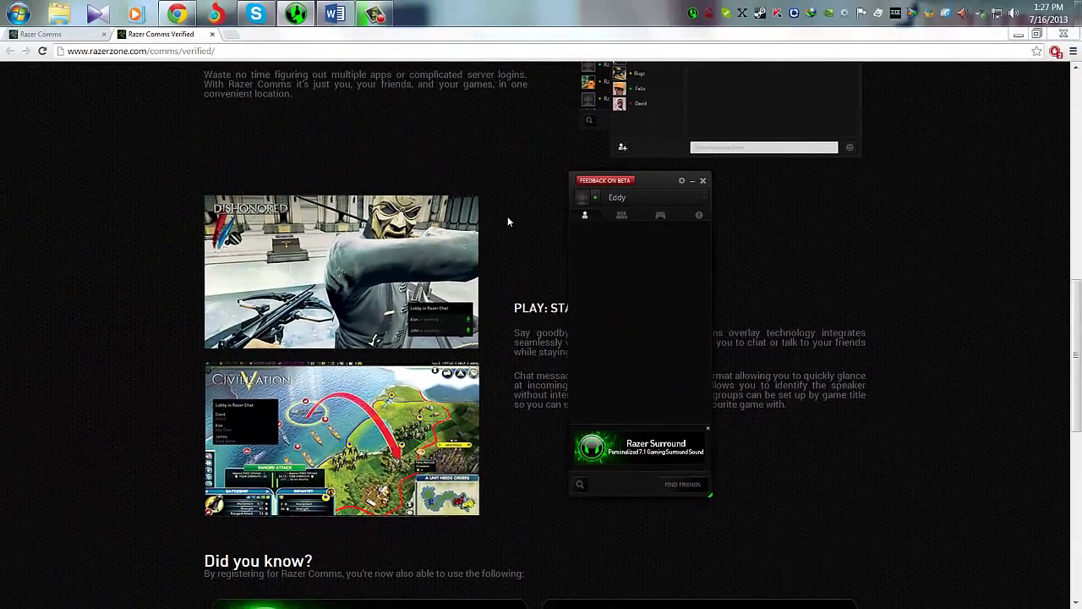
# Step: Look through the Razer Comms Verified page, from the Drakensang starter pack banner to the Talk and Chat sections
pyautogui.scroll(9, 508, 221)
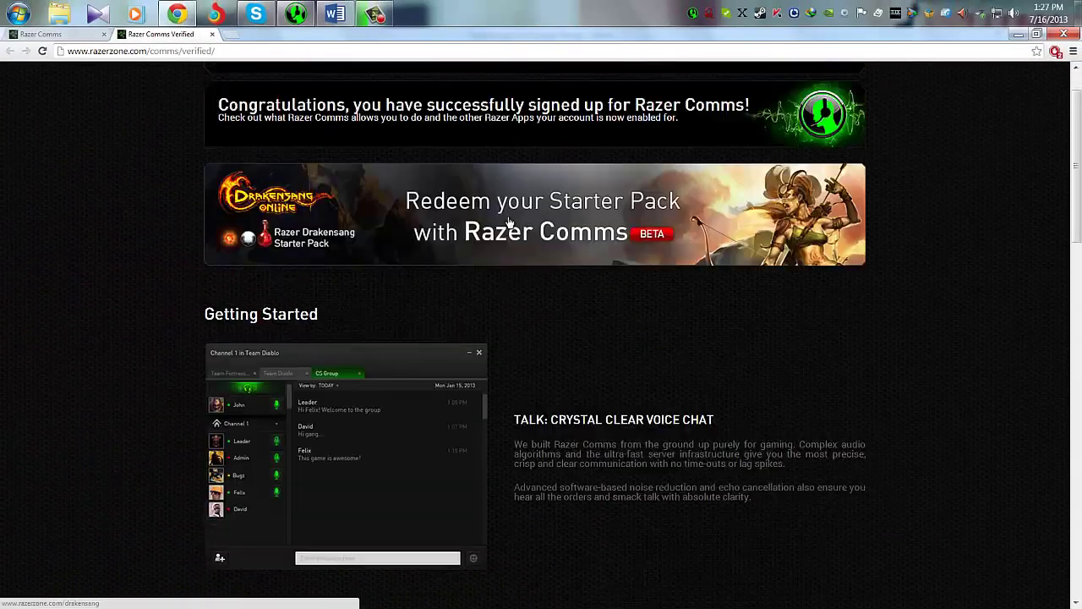
pyautogui.scroll(1, 509, 222)
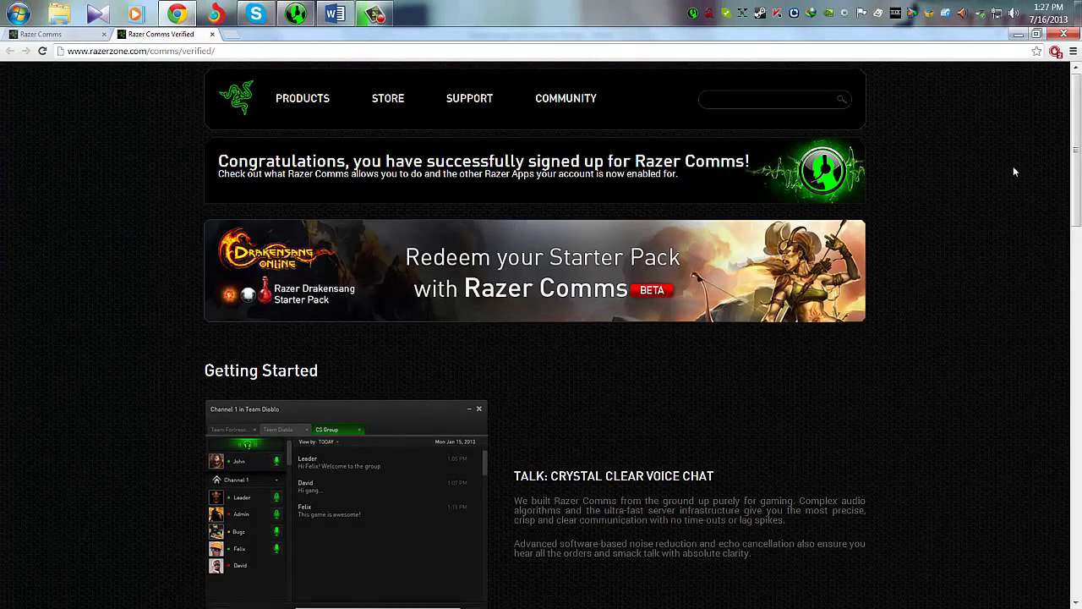
pyautogui.scroll(-4, 91, 239)
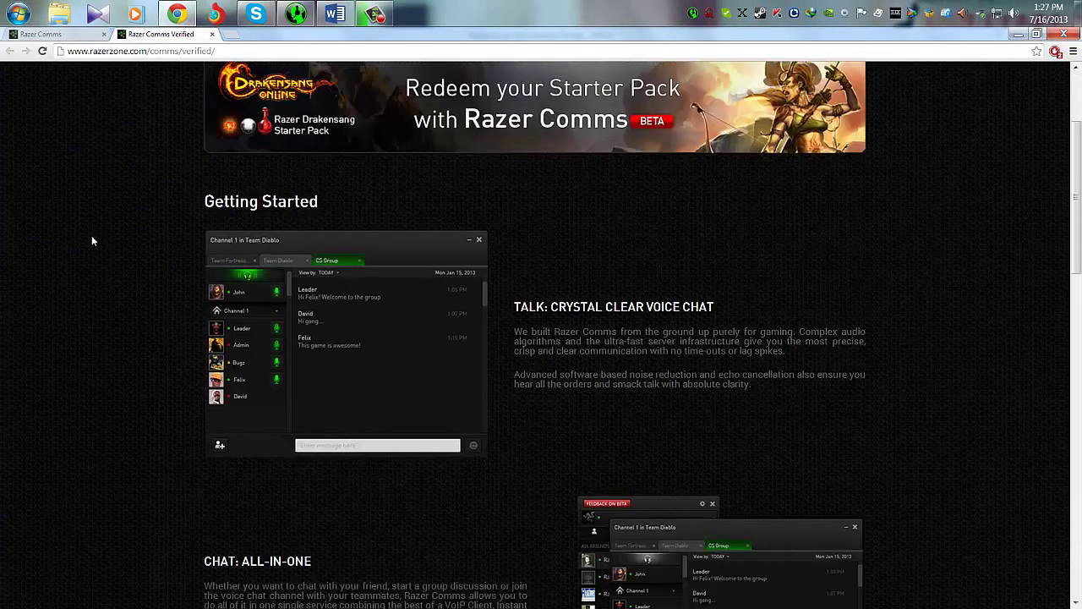
pyautogui.scroll(-1, 93, 242)
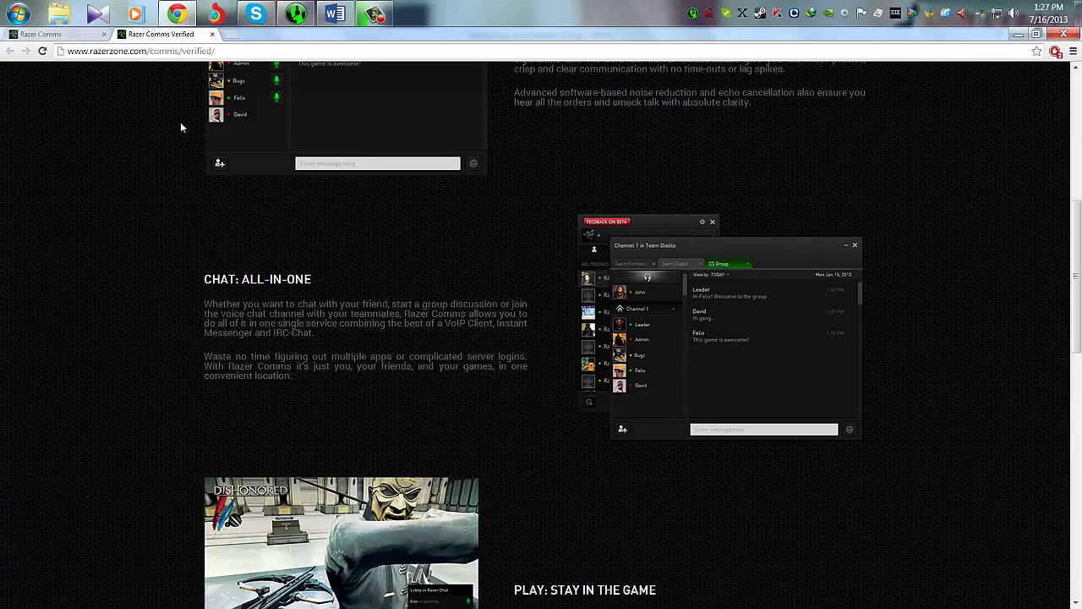
pyautogui.scroll(5, 238, 175)
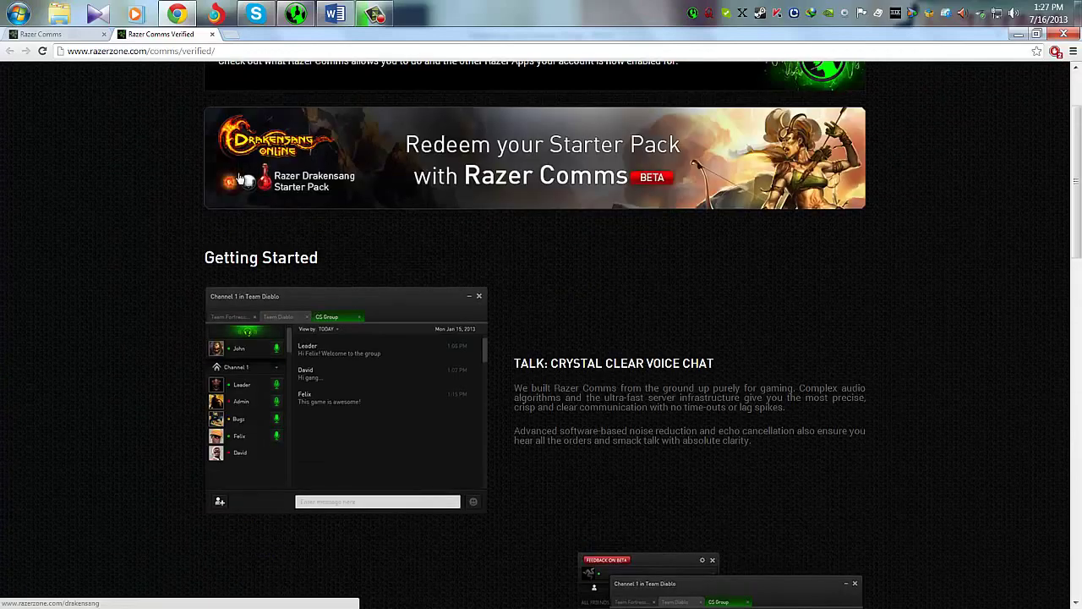
pyautogui.scroll(-1, 240, 174)
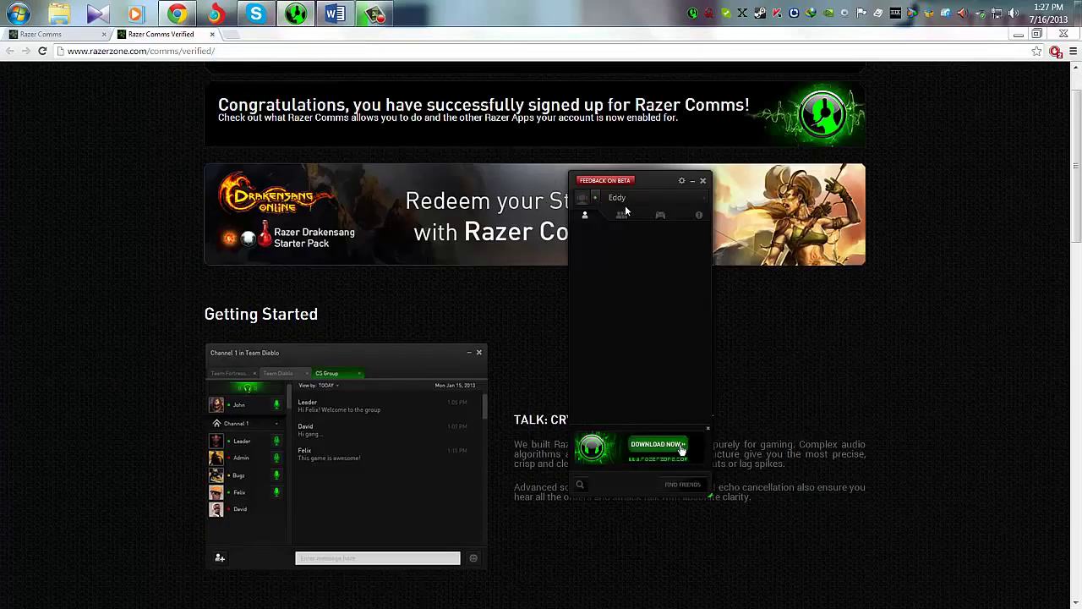
# Step: Revisit the groups and contacts lists in Razer Comms and move its window lower over the web page
pyautogui.click(624, 217)
pyautogui.click(593, 217)
pyautogui.moveTo(662, 180); pyautogui.dragTo(697, 258)
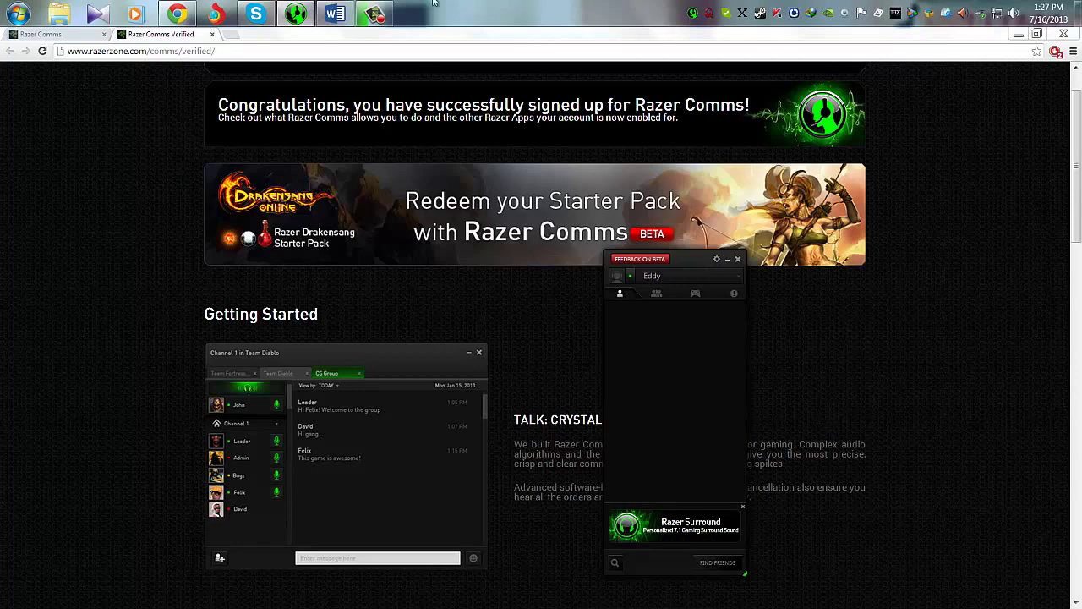
# Step: Switch to the "Technology and Unique Things" document in Word
pyautogui.click(343, 12)
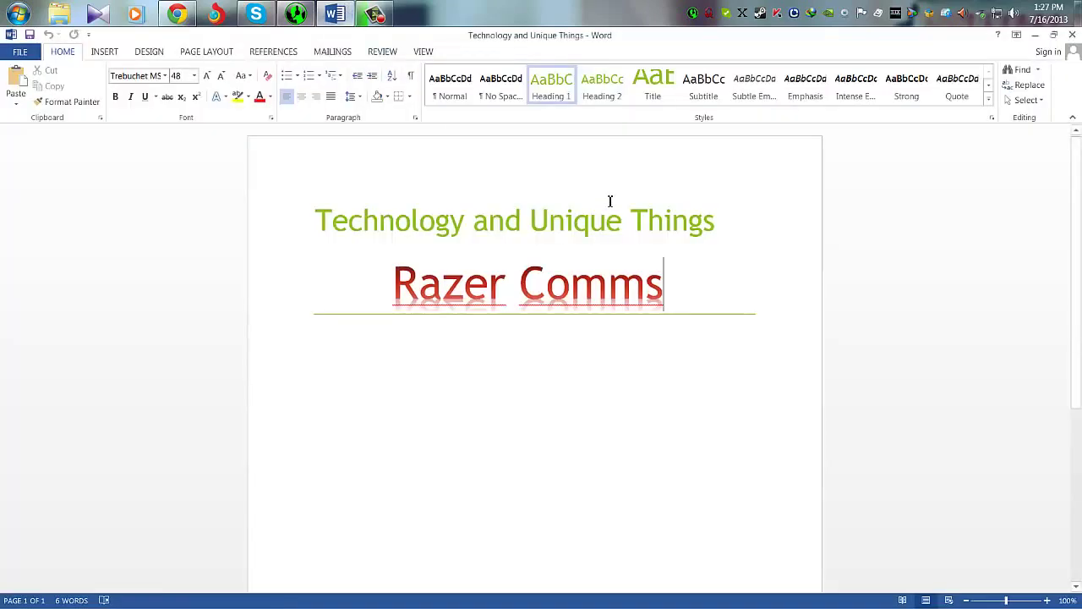